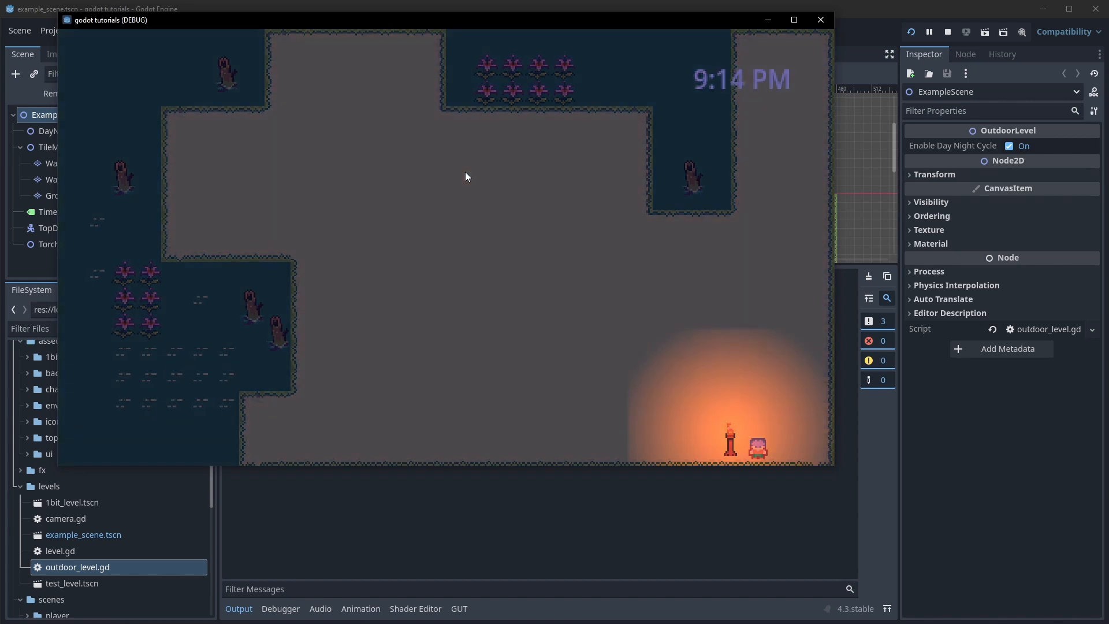
Walk the player around the torch in the running game to examine its light through the night.
key("Up")
key("Left")
key("Down")
key("Left")
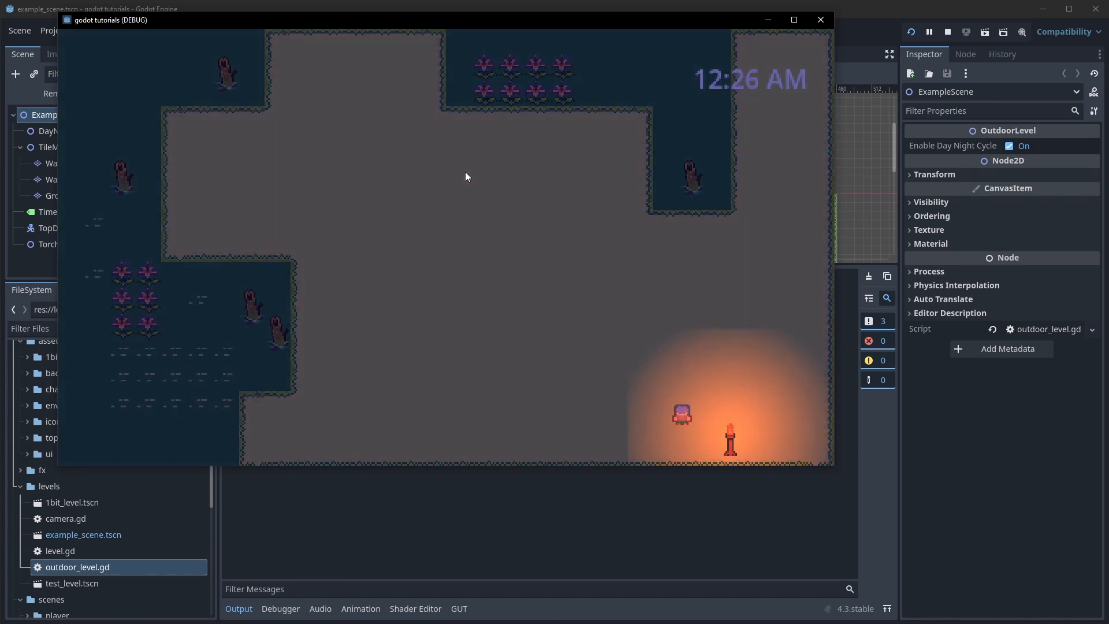
key("Left")
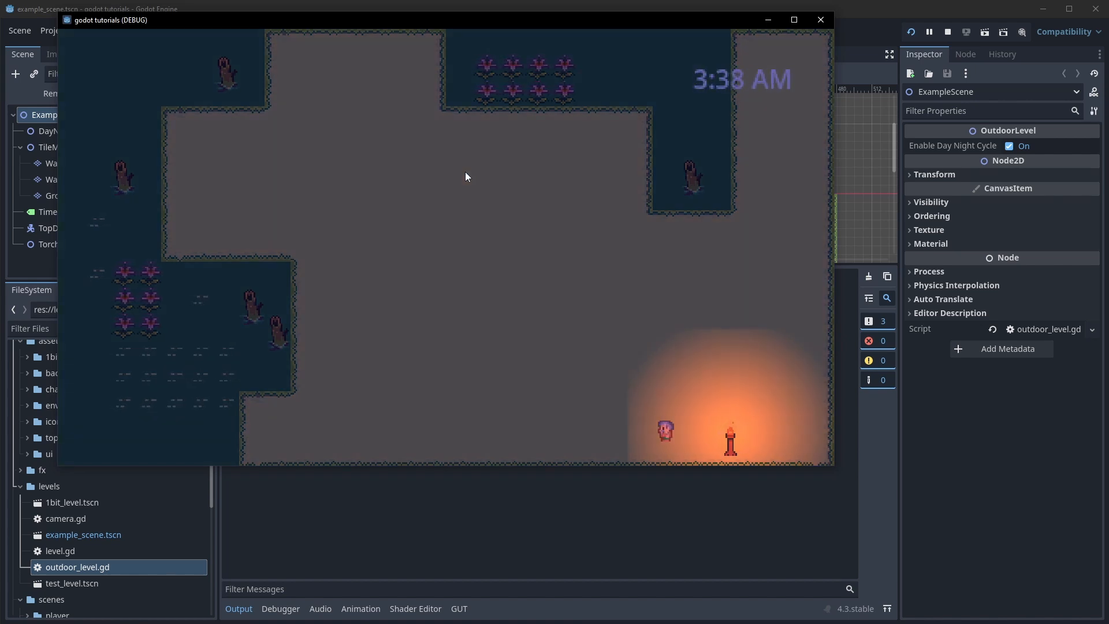
key("Right")
key("Right")
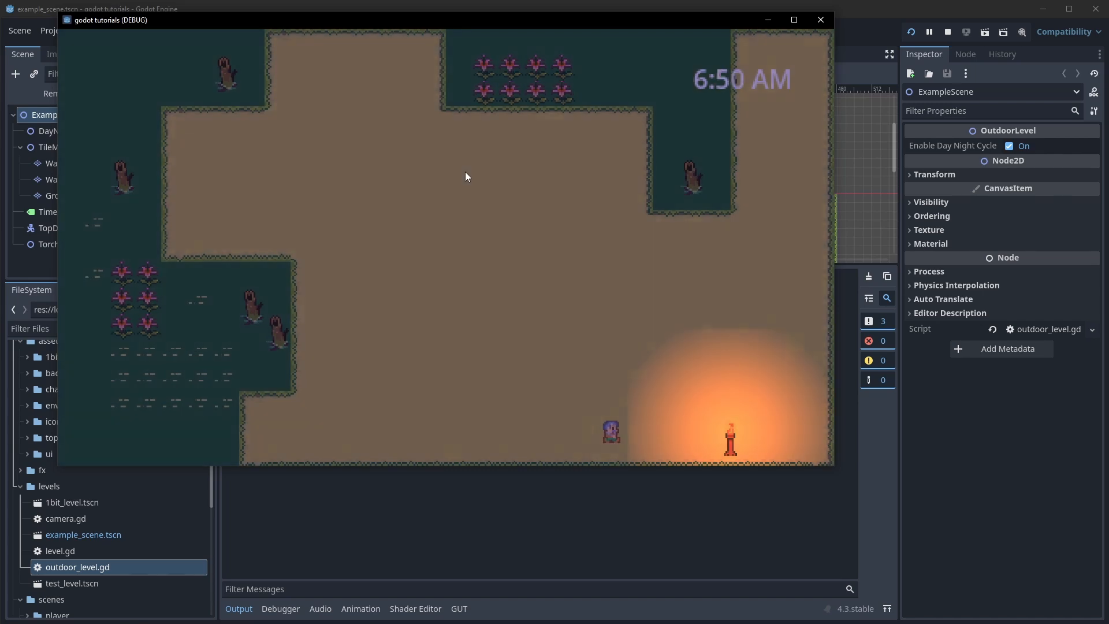
key("Up")
key("Up")
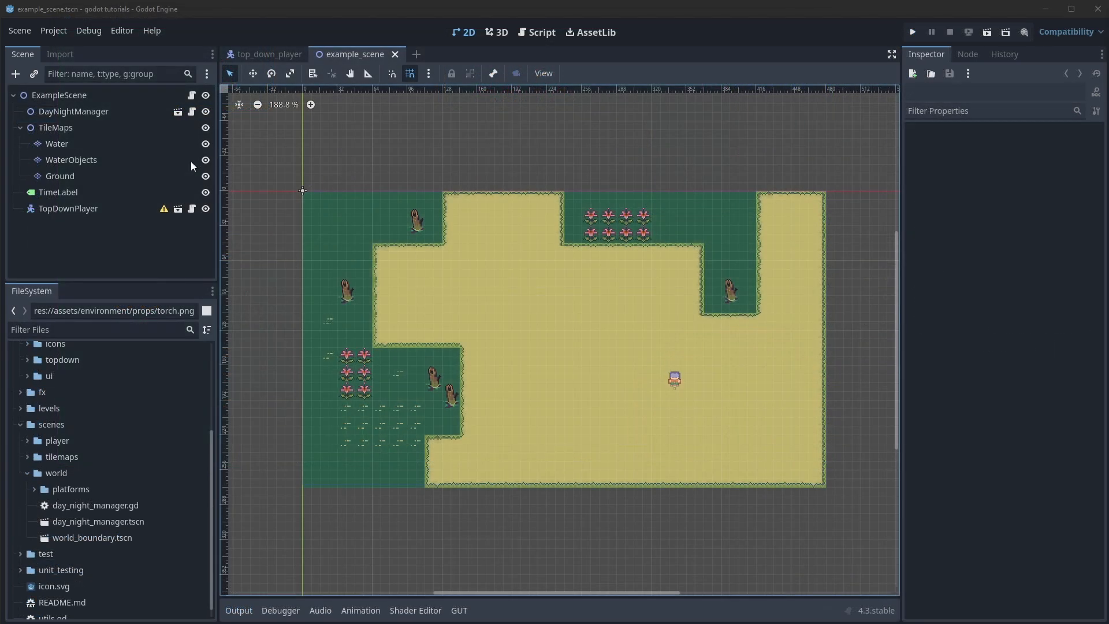
Create a new scene with a 2D root node and name the root Torch.
left_click(416, 54)
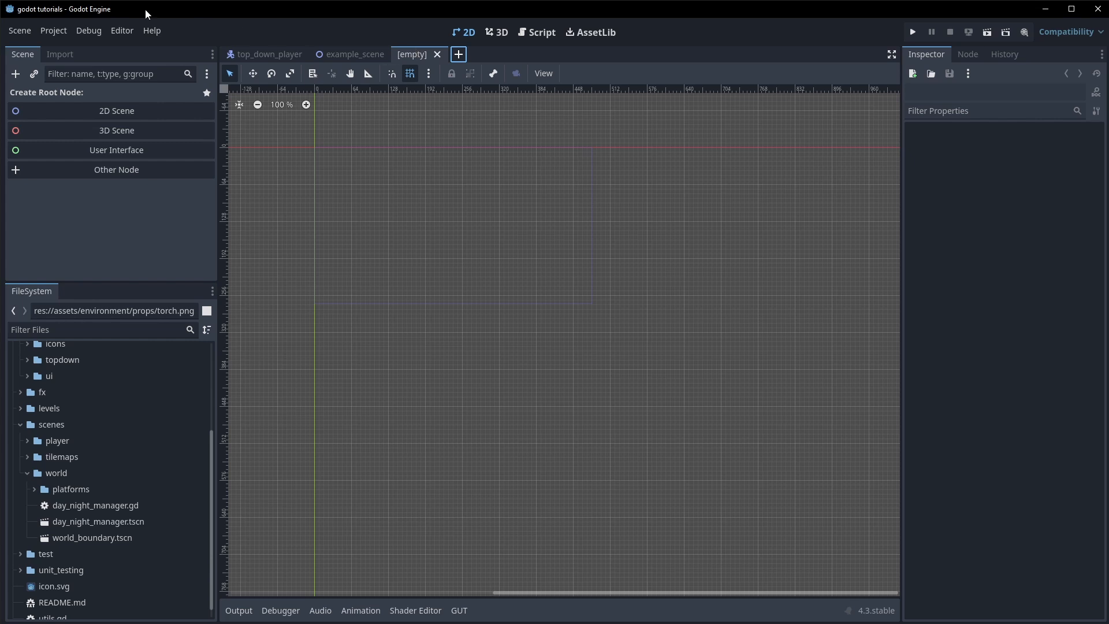
left_click(119, 115)
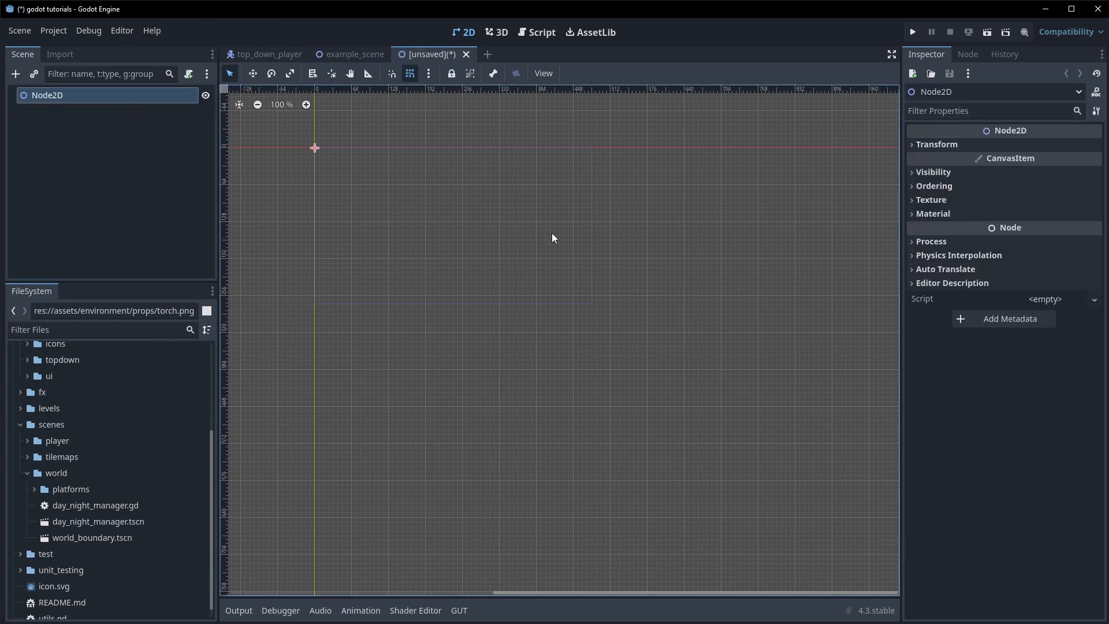
right_click(50, 95)
left_click(50, 95)
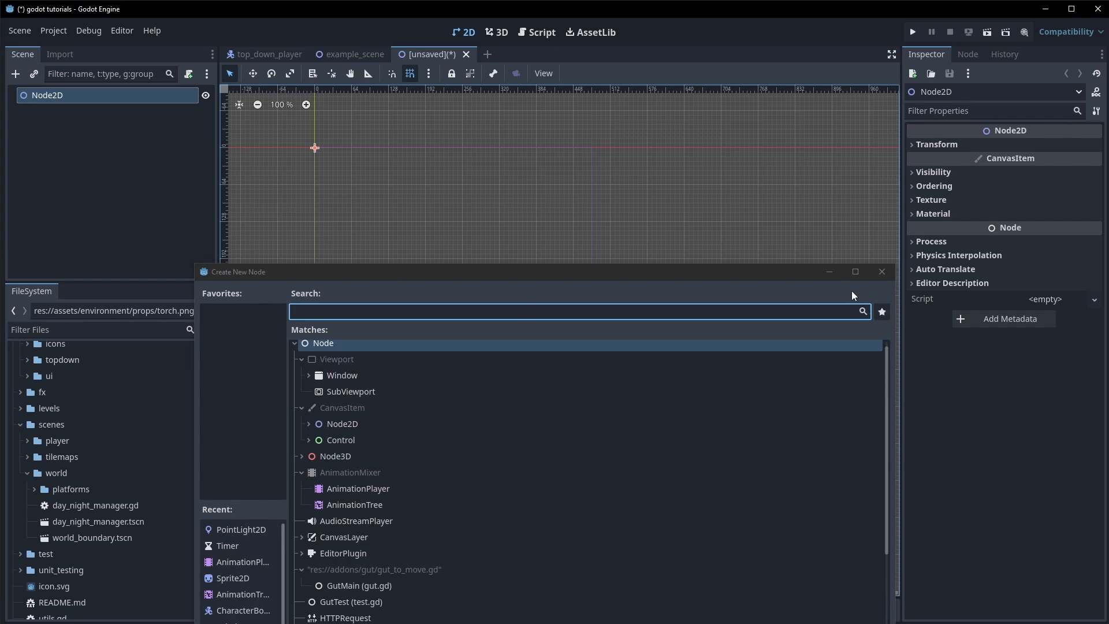
key("Escape")
double_click(121, 95)
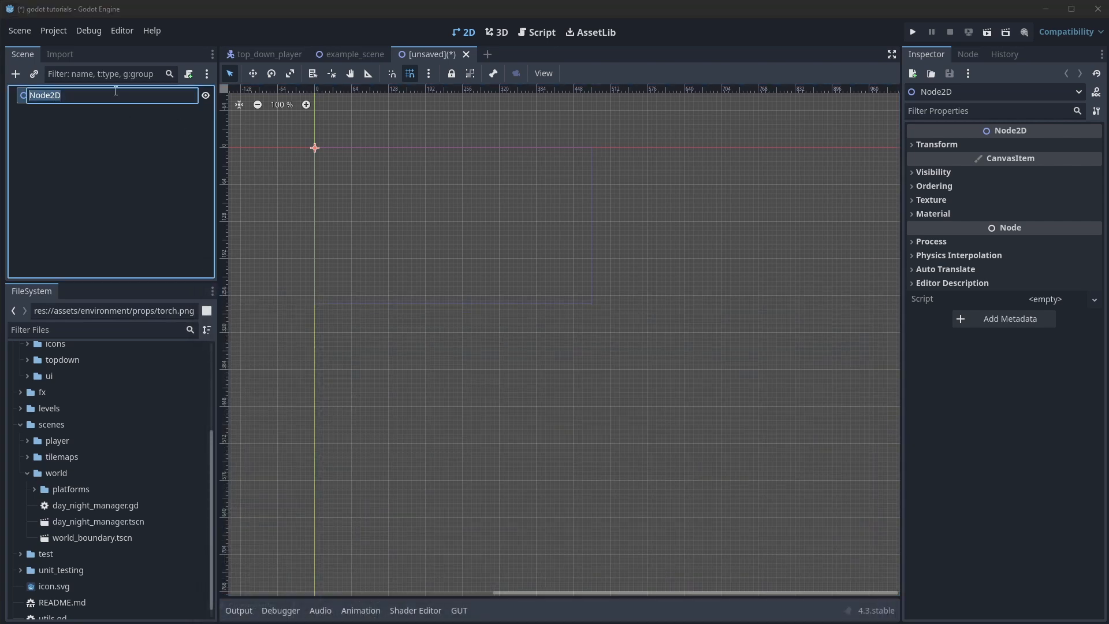
type("Torch")
key("Return")
Add an AnimationPlayer as a child of the Torch node.
right_click(113, 91)
left_click(152, 99)
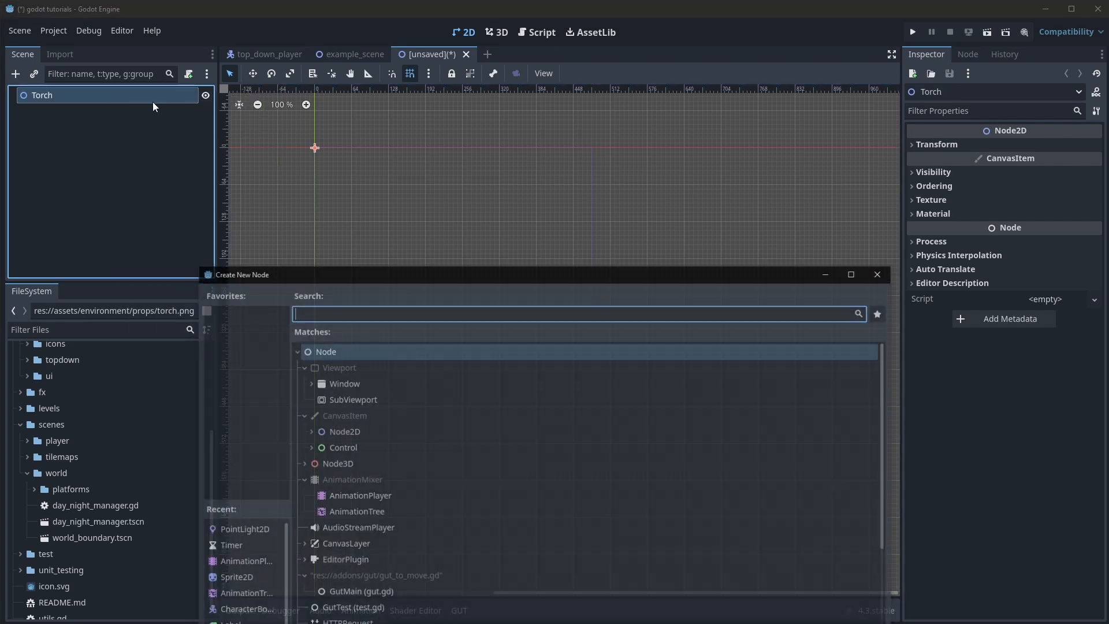
type("animation")
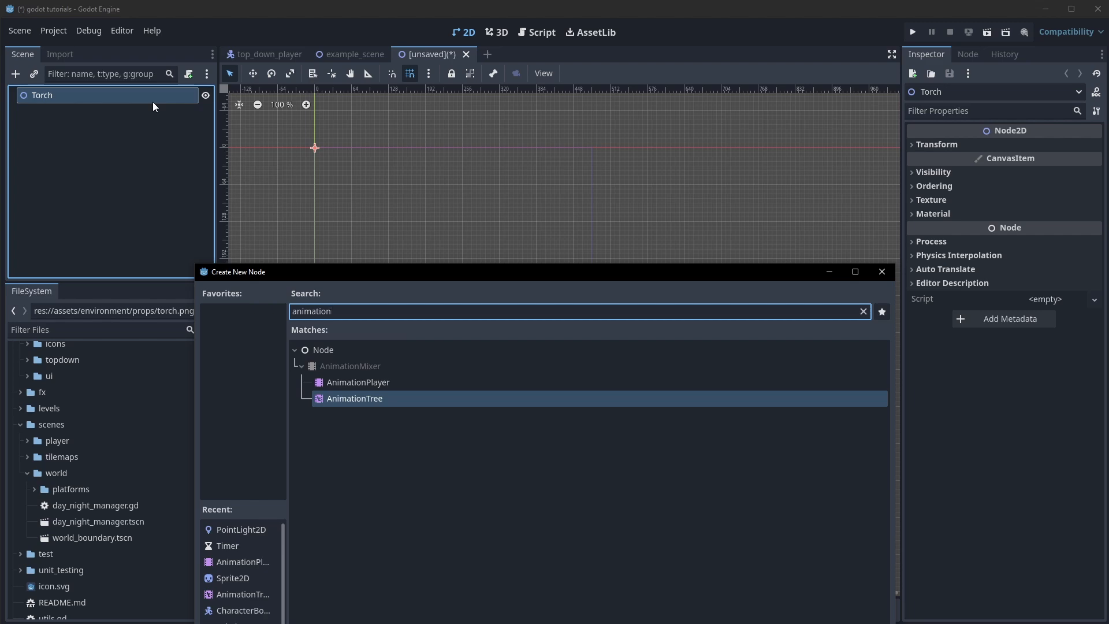
key("Up")
key("Return")
Add a Sprite2D as a child of the Torch node.
right_click(52, 92)
left_click(82, 102)
type("s")
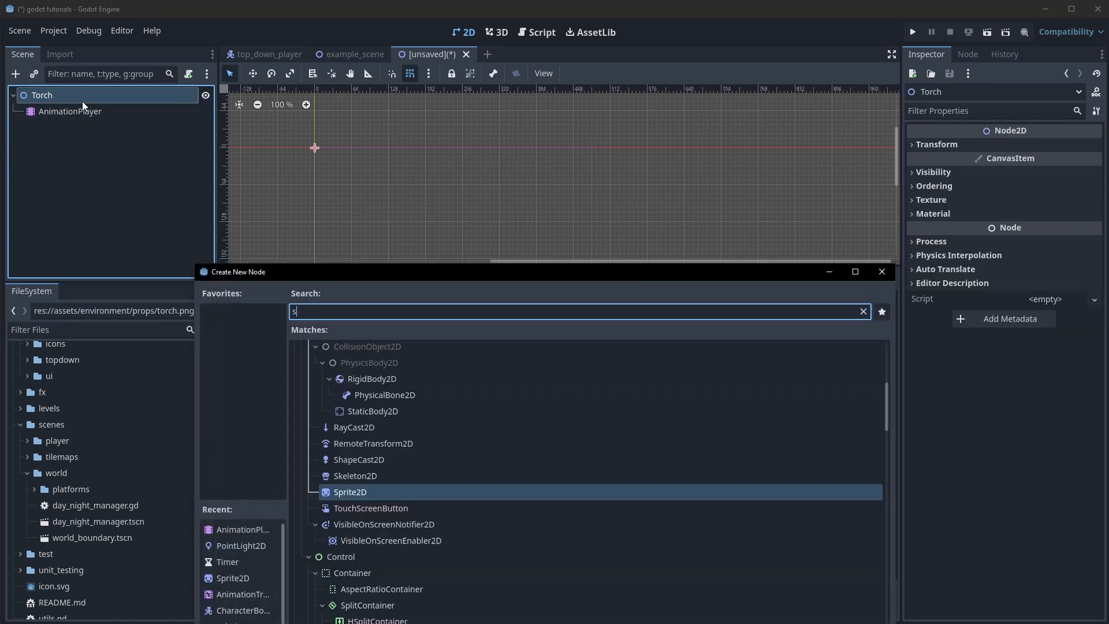
type("prite2d")
key("Return")
Add a PointLight2D as a child of the Torch node.
right_click(69, 100)
left_click(108, 115)
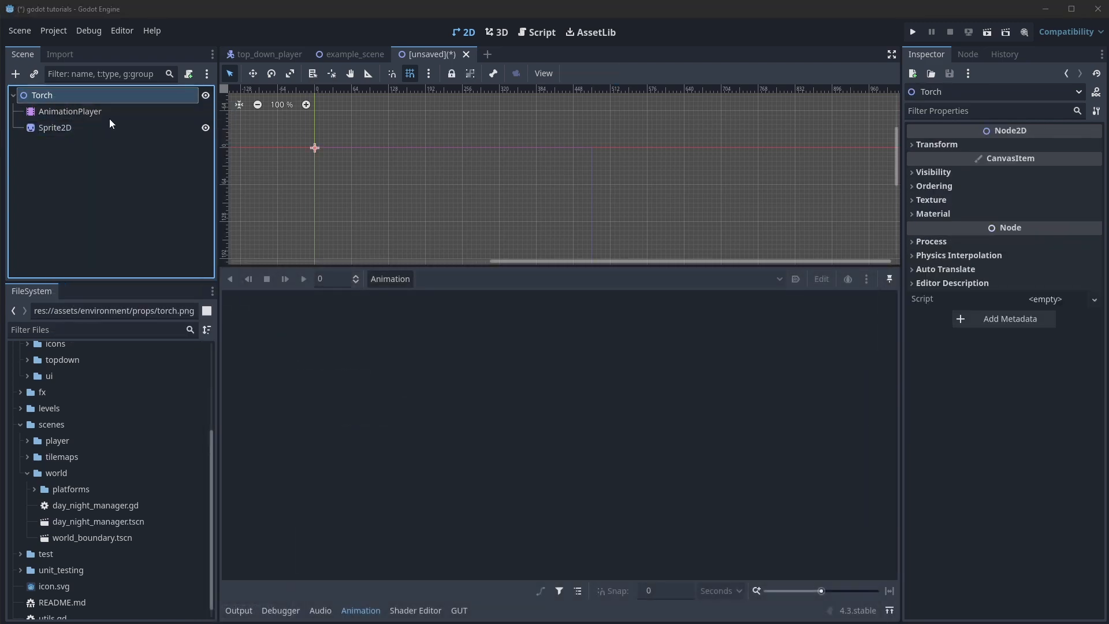
type("pointlight")
key("Return")
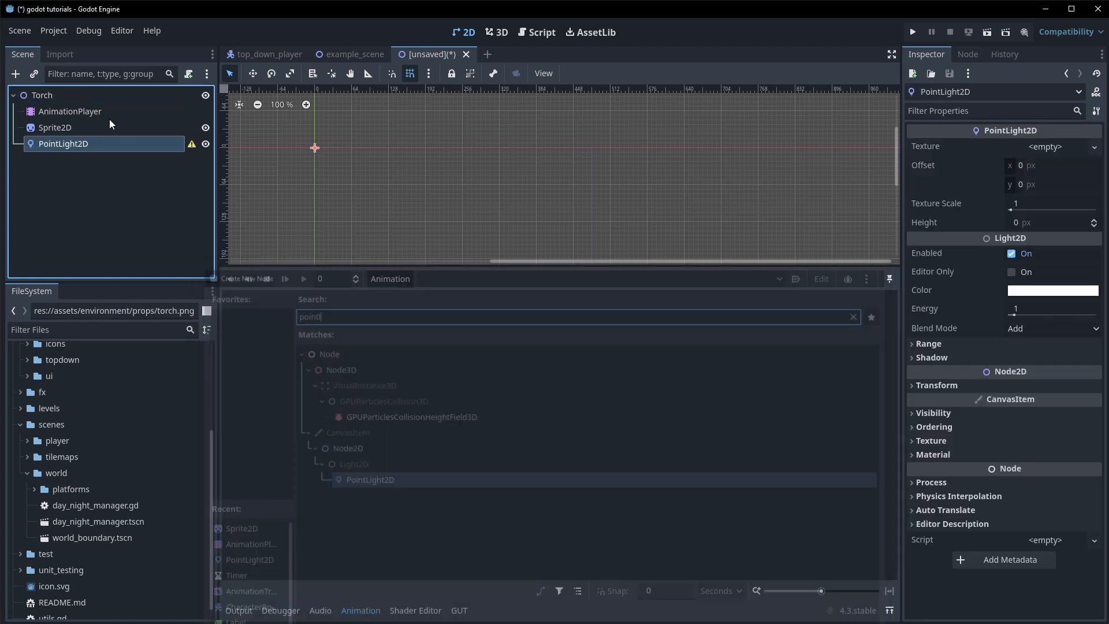
Add a Timer as a child of the Torch node and rename it FlickerTimer.
right_click(81, 101)
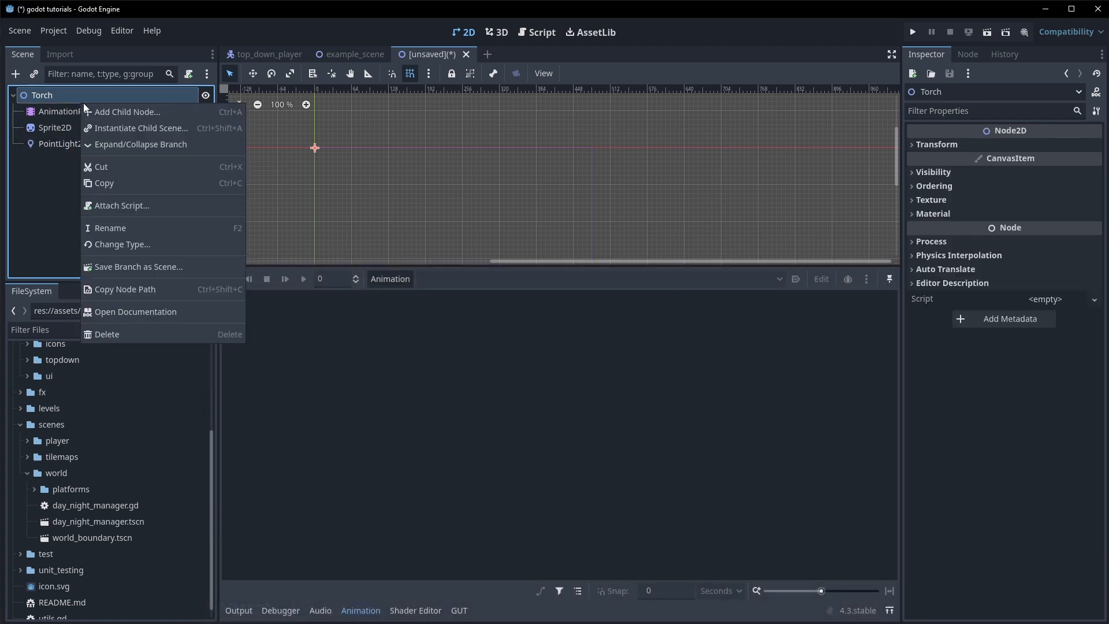
left_click(87, 111)
type("timer")
key("Return")
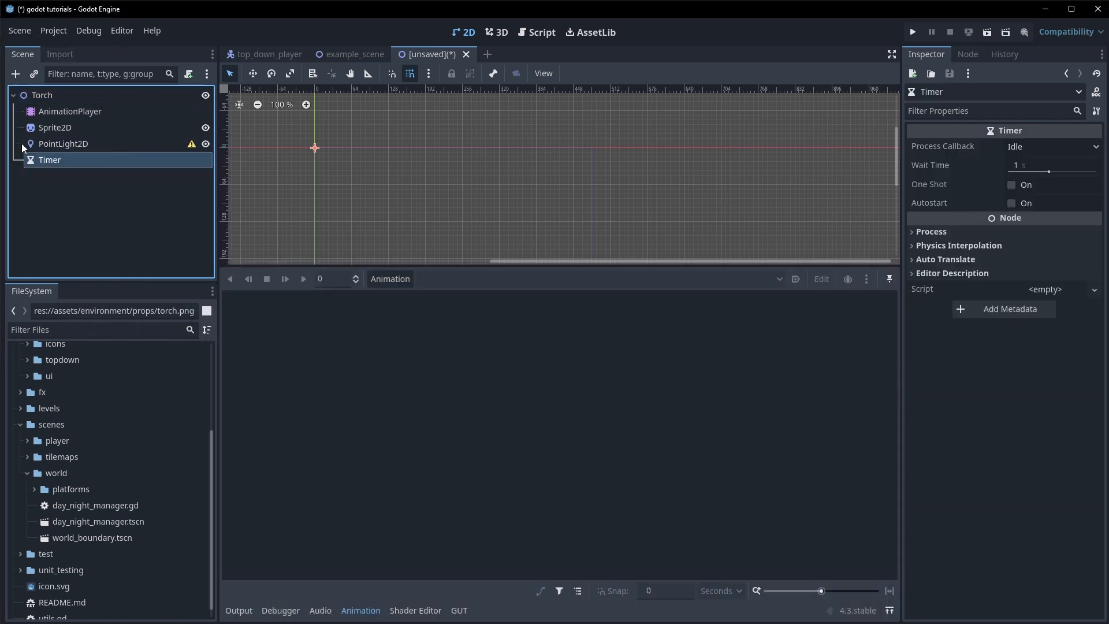
key("F2")
type("Flicker")
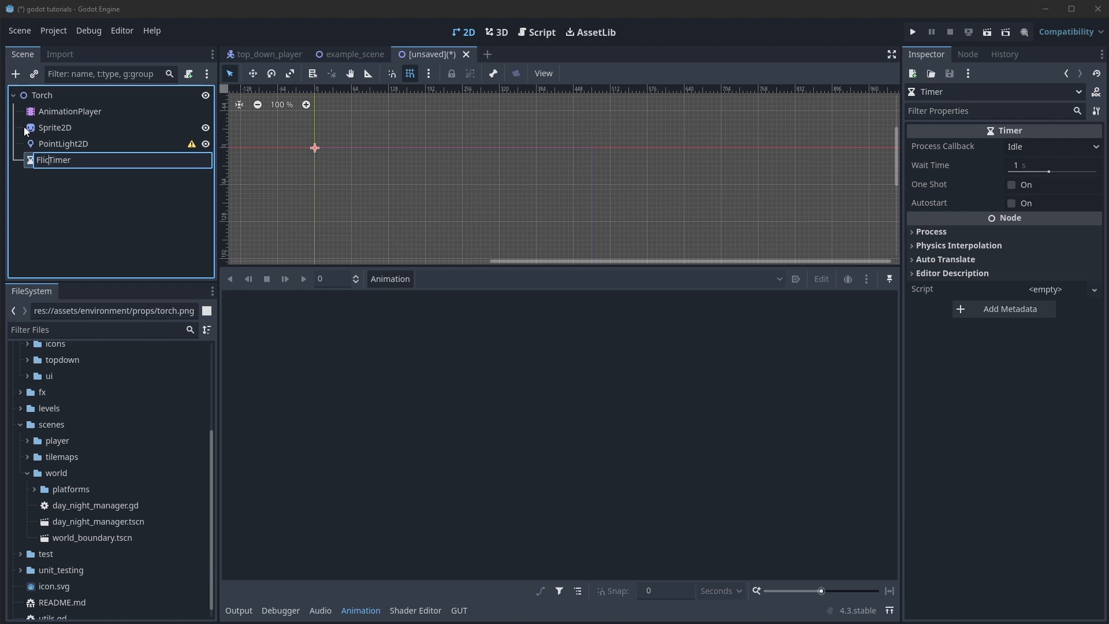
key("Return")
left_click(176, 167)
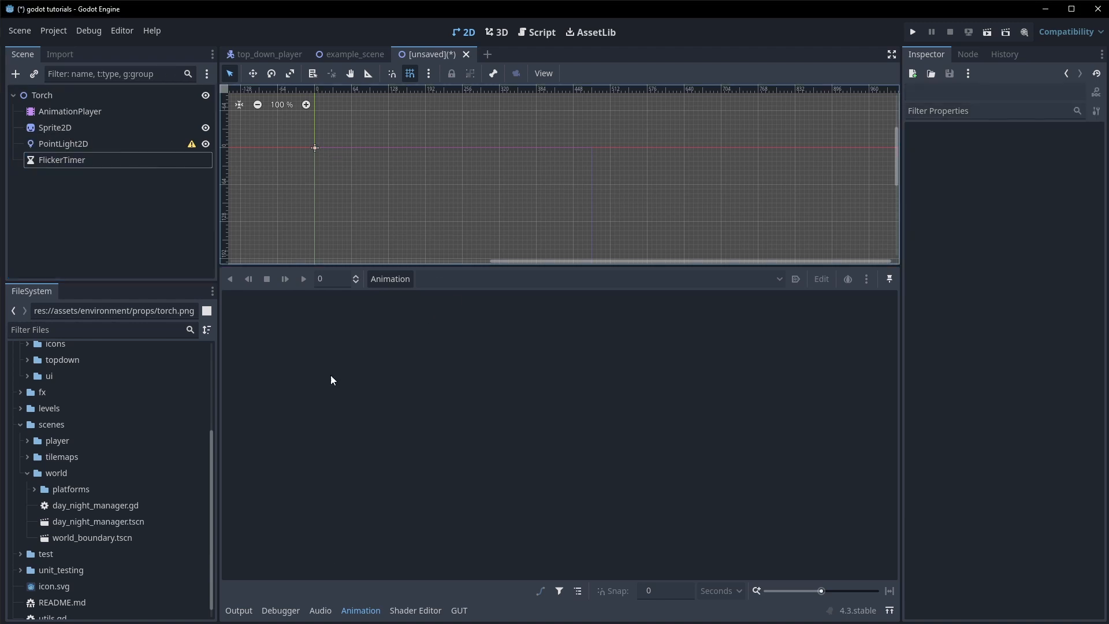
Assign torch.png from the assets/environment/props folder as the Sprite2D's texture.
left_click(361, 610)
middle_click_drag(533, 284, 612, 400)
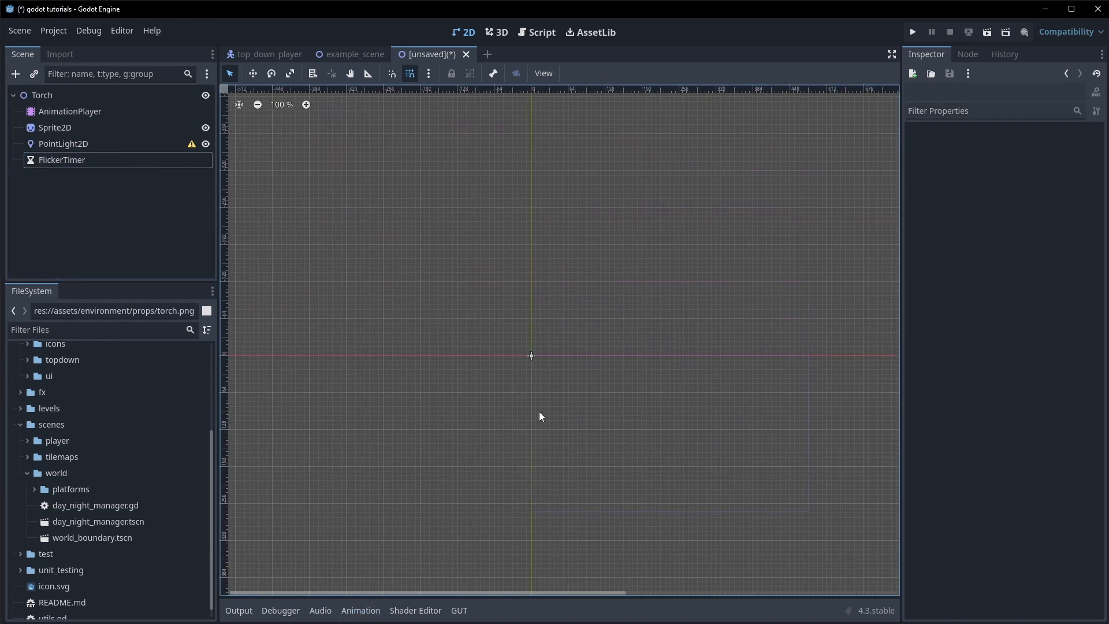
scroll(143, 443, "up", 4)
left_click(64, 127)
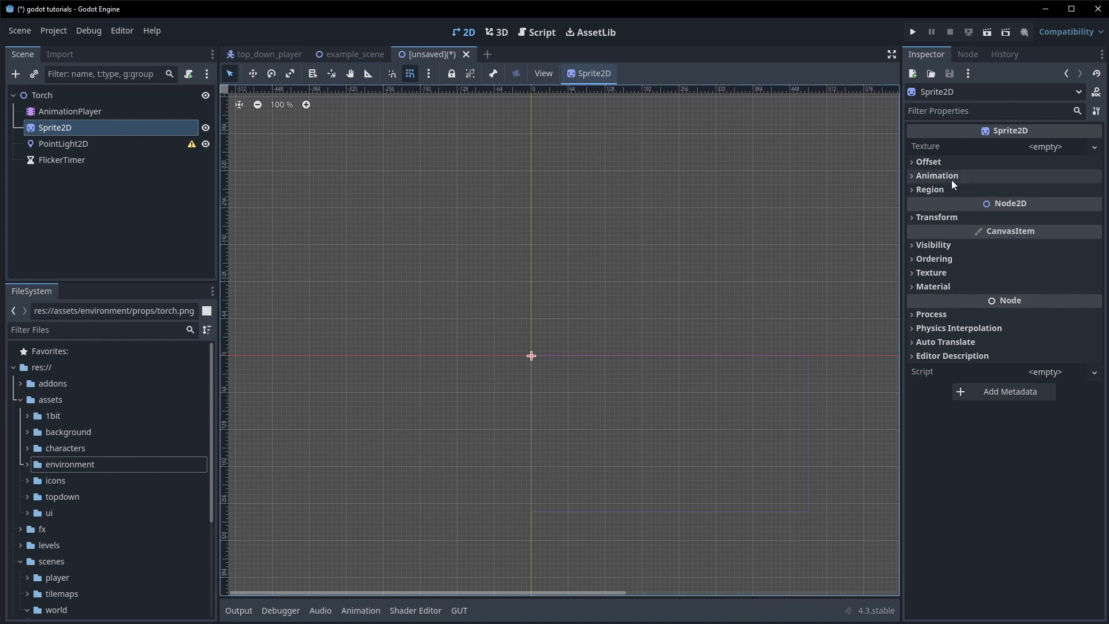
left_click(27, 464)
left_click(36, 496)
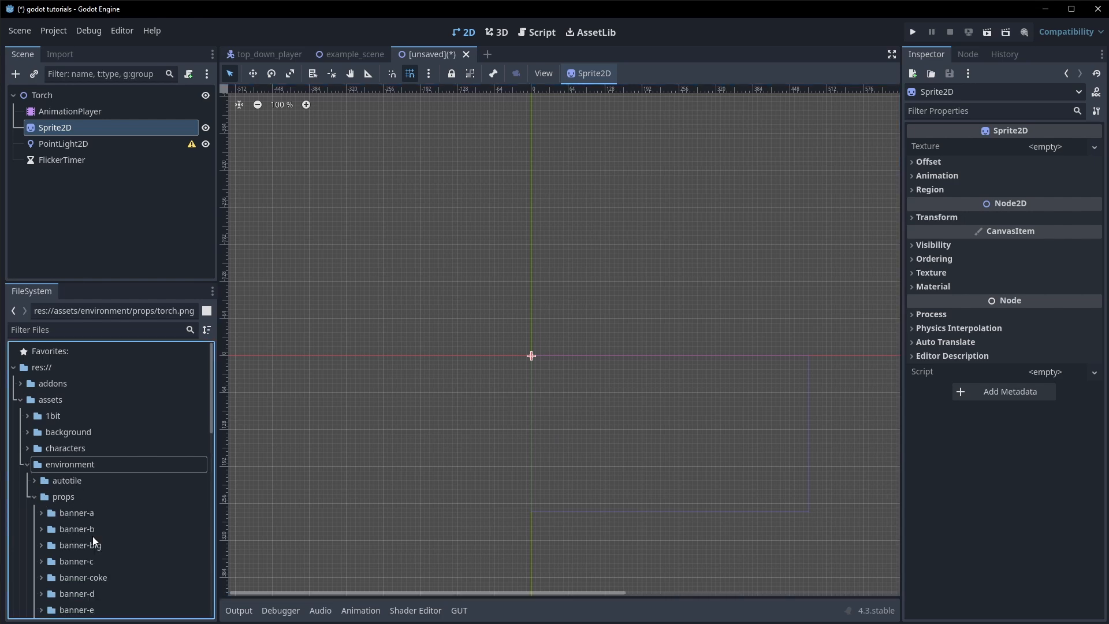
scroll(93, 536, "down", 5)
left_click_drag(84, 480, 1040, 148)
Split the torch sprite sheet into frames by setting the Sprite2D's Hframes to 12.
scroll(605, 310, "up", 4)
scroll(601, 310, "up", 4)
middle_click_drag(438, 389, 542, 299)
scroll(542, 300, "up", 3)
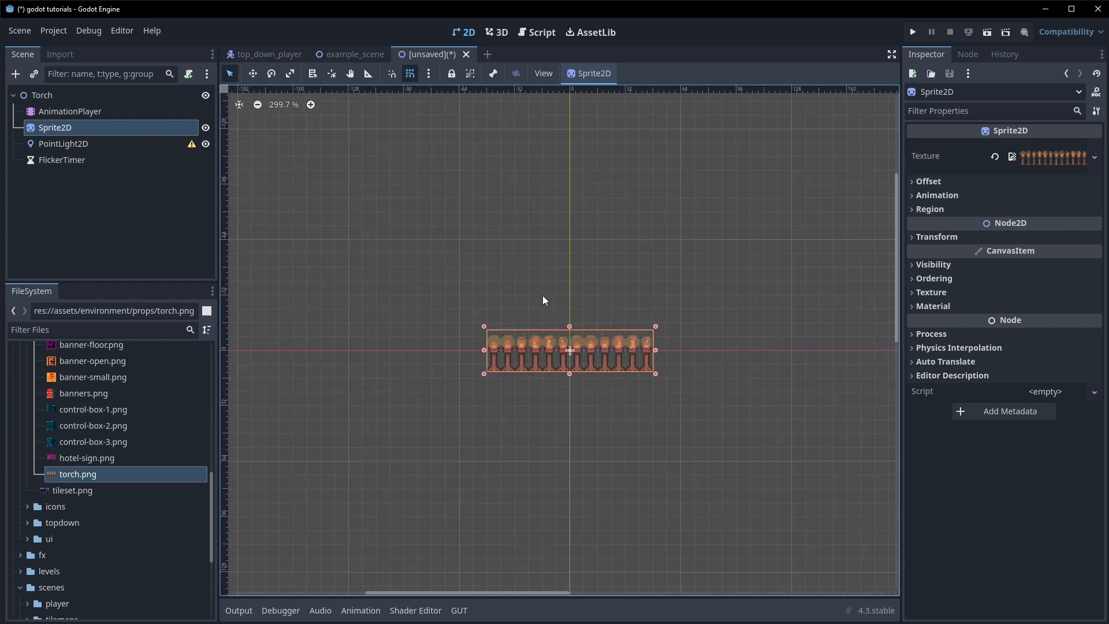
left_click(937, 195)
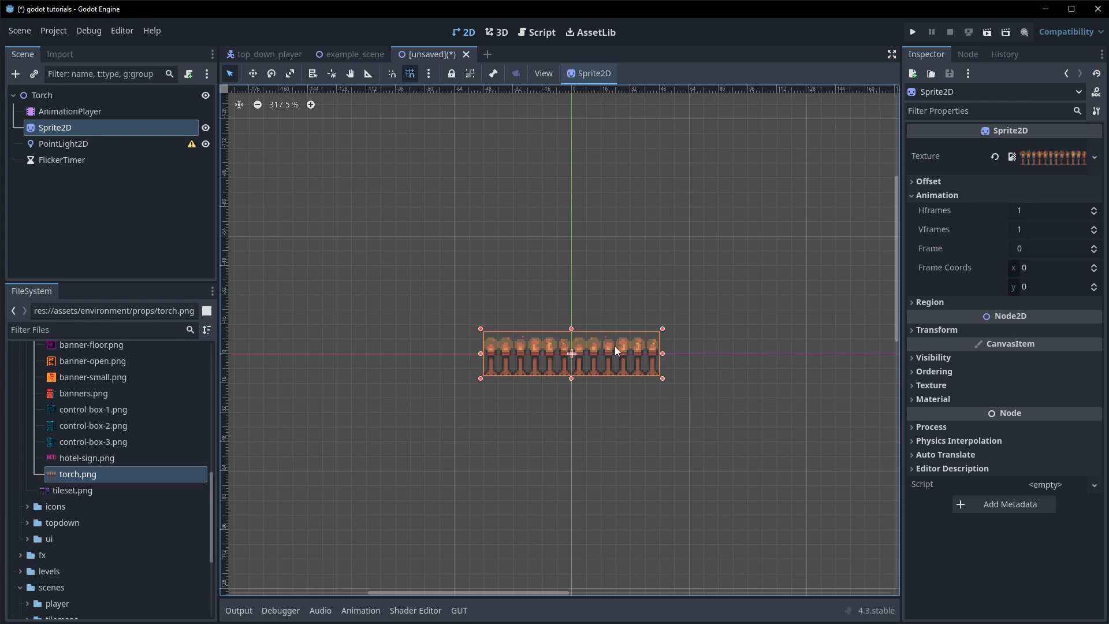
left_click(1029, 211)
type("12")
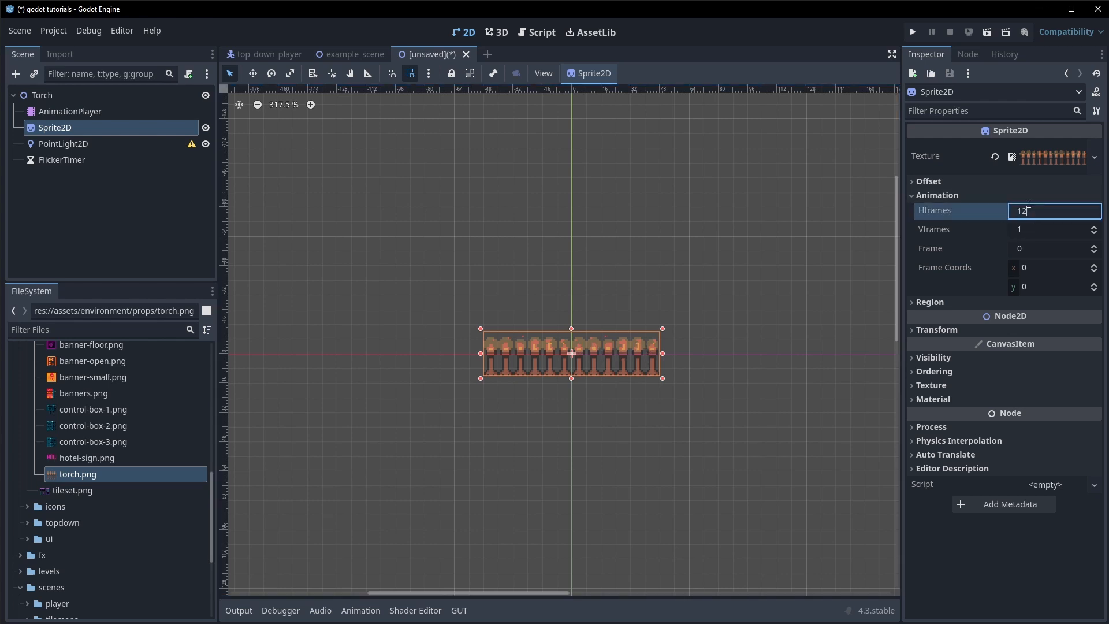
key("Return")
Nudge the torch sprite upward until its base rests on the scene's origin.
scroll(569, 336, "up", 1)
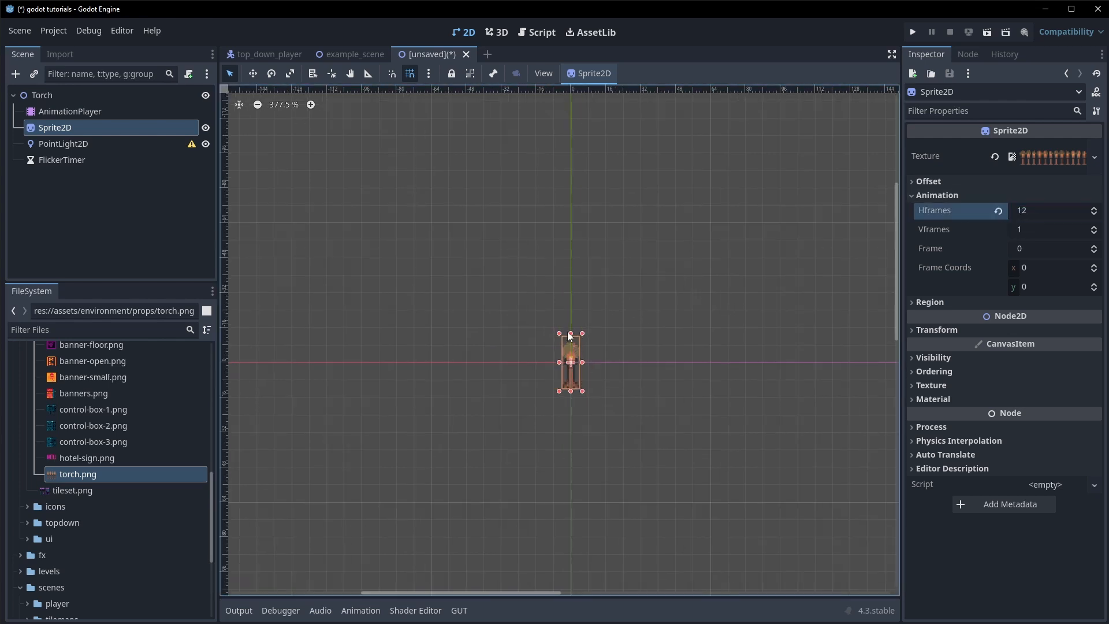
key("Up")
key("Up")
key("Up")
key("Up")
key("Up")
key("Up")
key("Up")
key("Up")
key("Up")
key("Up")
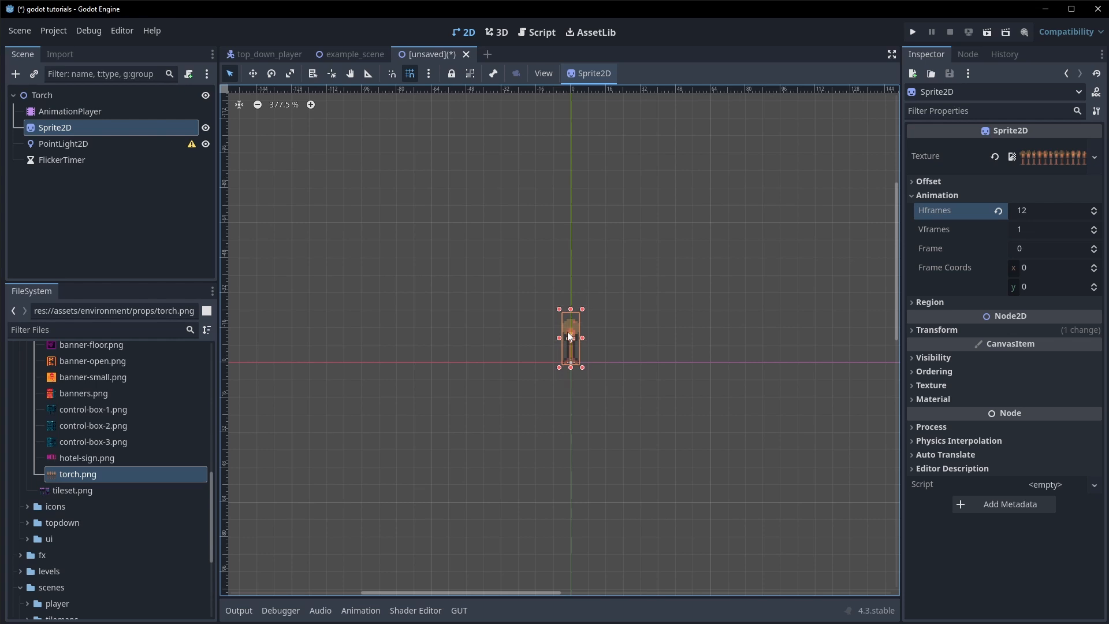
Create an animation named default in the AnimationPlayer, with autoplay on load and looping enabled.
left_click(92, 111)
left_click(391, 280)
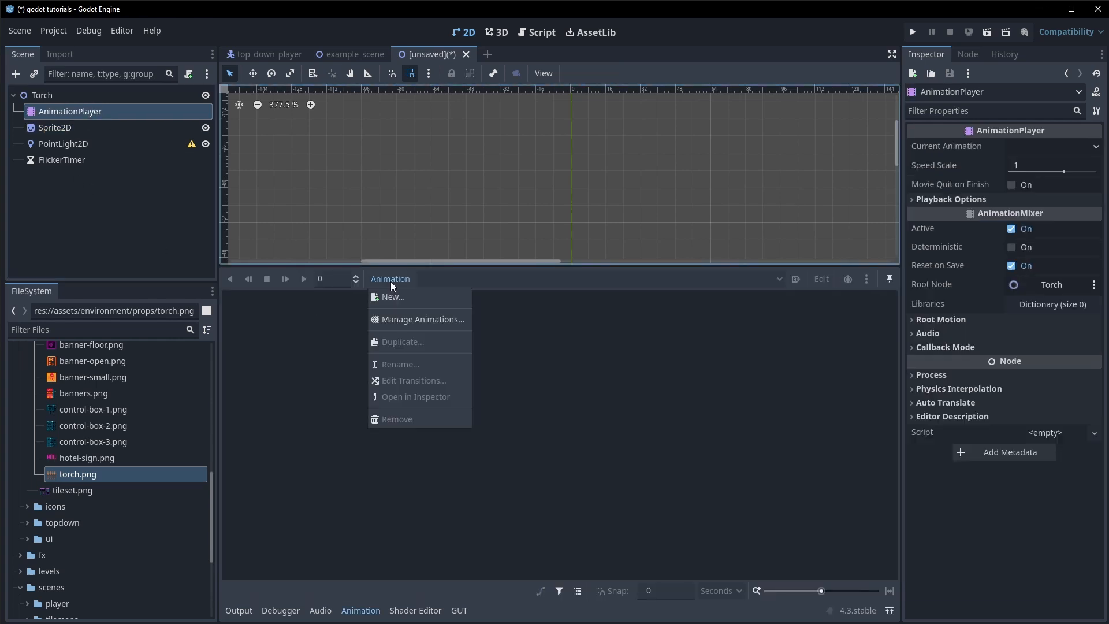
left_click(408, 296)
type("default")
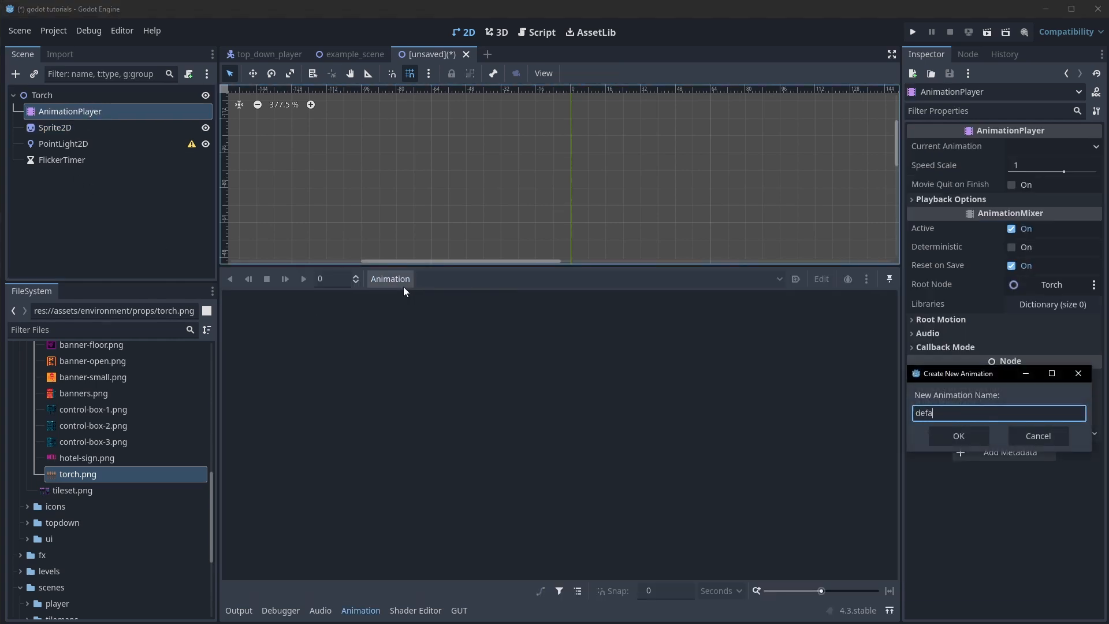
key("Return")
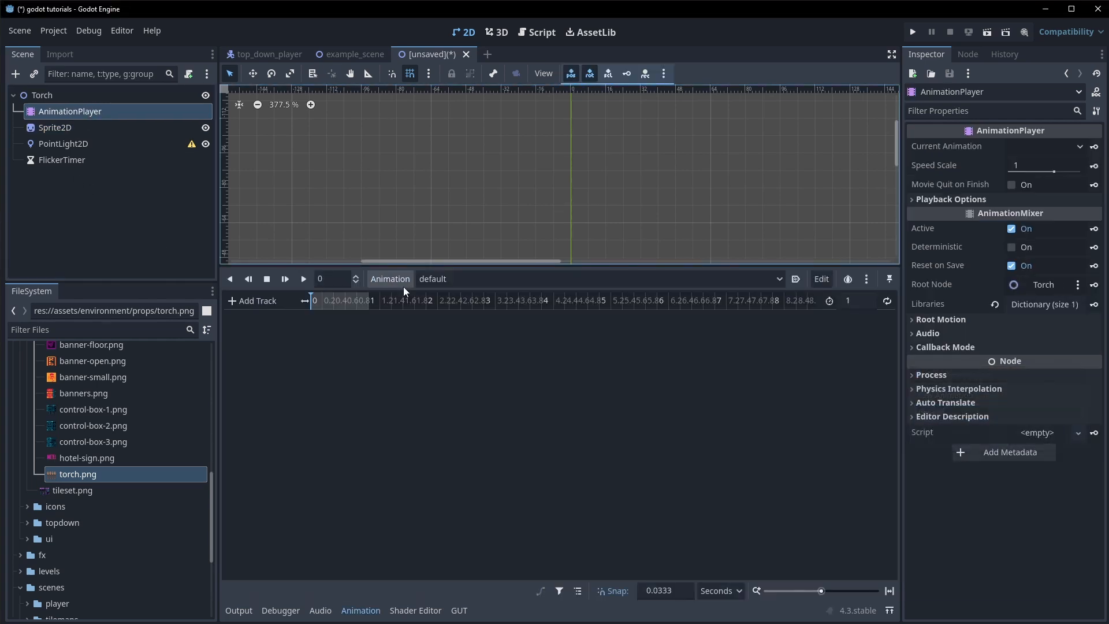
left_click(796, 280)
left_click(891, 302)
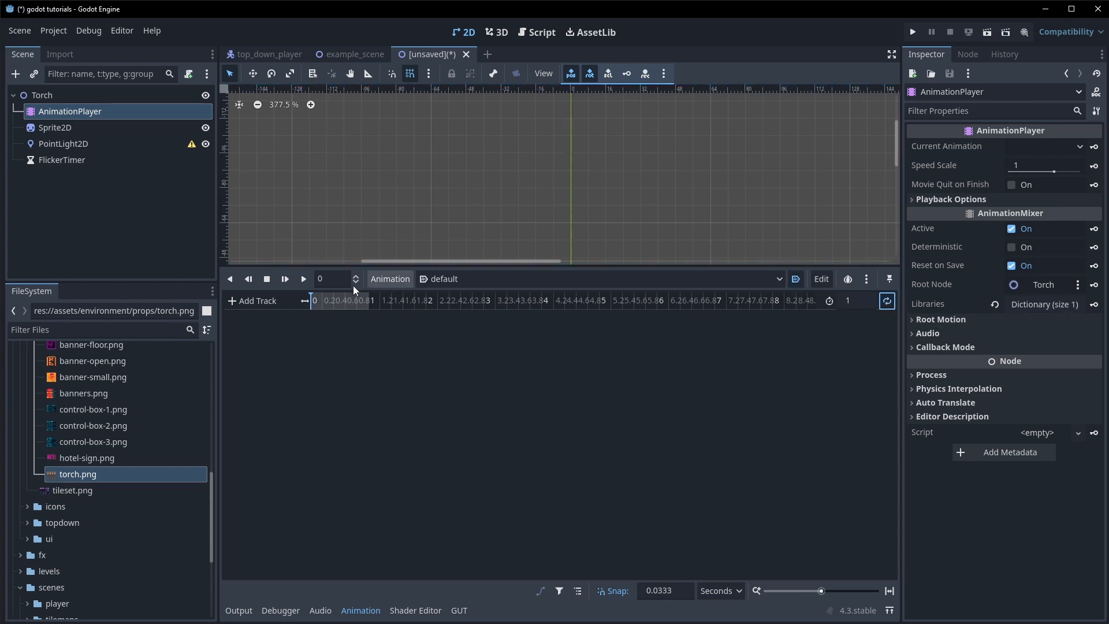
Set the animation timeline's snap to 0.1 seconds.
scroll(329, 302, "up", 4, "ctrl")
scroll(329, 302, "up", 2, "ctrl")
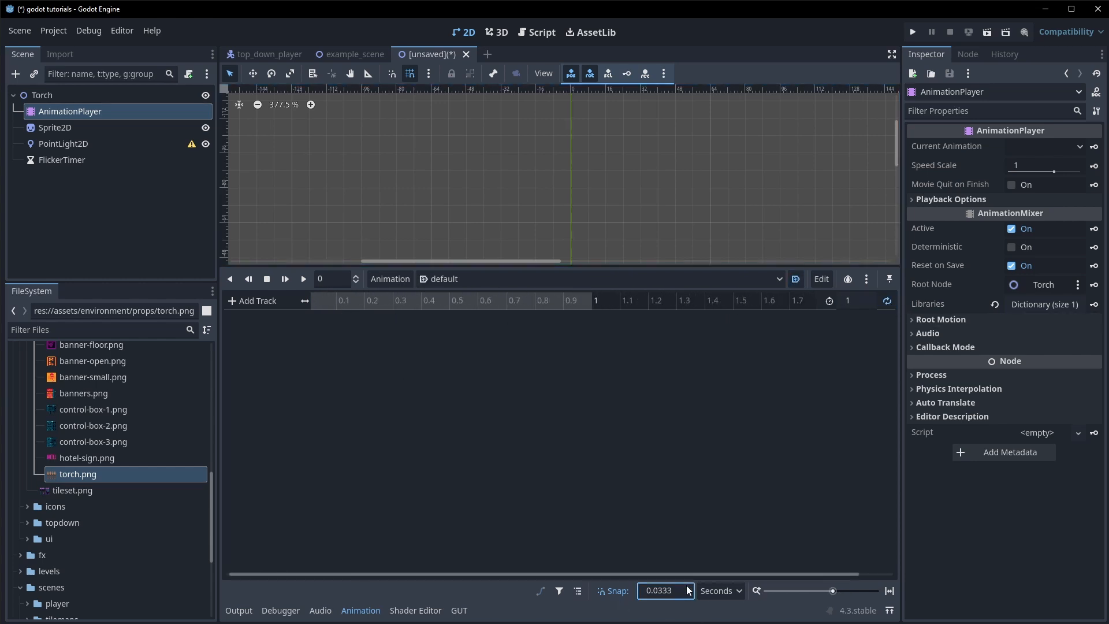
left_click(664, 590)
type("0.1")
Key the Sprite2D's frame property at 0 seconds, creating a new frame track along with a RESET track.
left_click(89, 126)
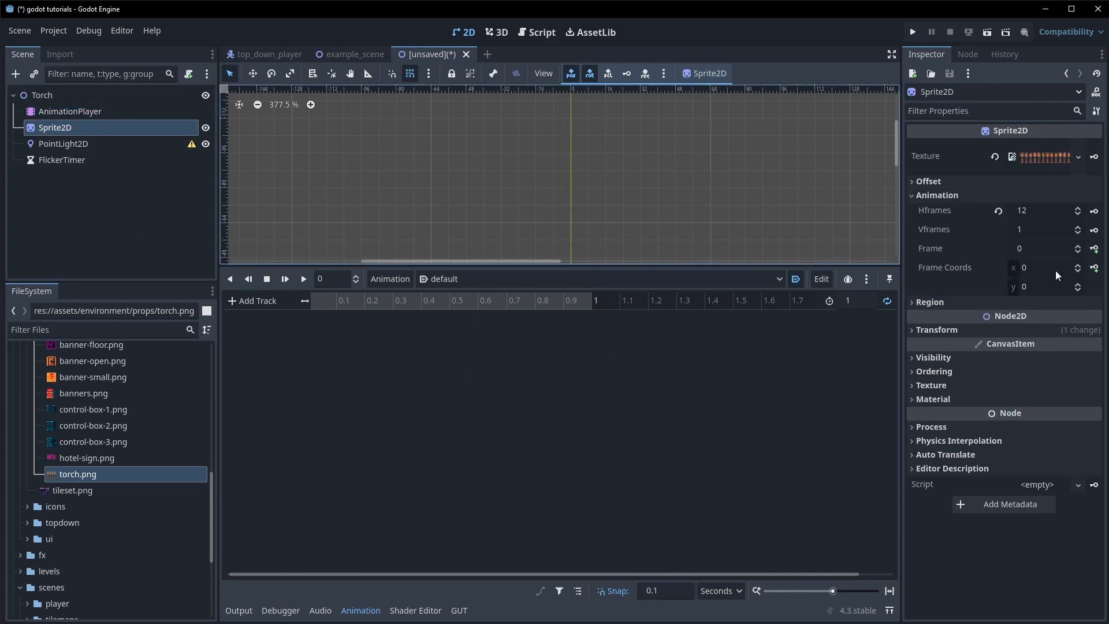
left_click(1093, 248)
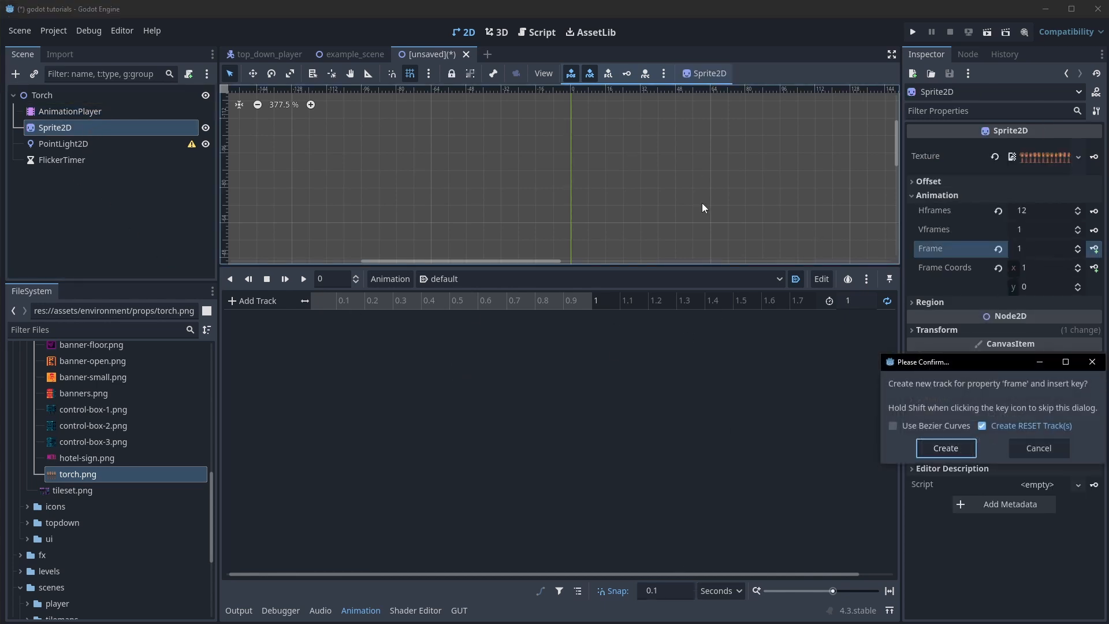
left_click(957, 452)
Key the Sprite2D's successive frames every 0.1 seconds from 0.1 to 1 second in the default animation.
scroll(644, 213, "down", 4)
middle_click_drag(596, 254, 569, 118)
left_click_drag(314, 296, 337, 298)
left_click(1078, 247)
left_click(1095, 251)
left_click(1095, 252)
left_click(1095, 252)
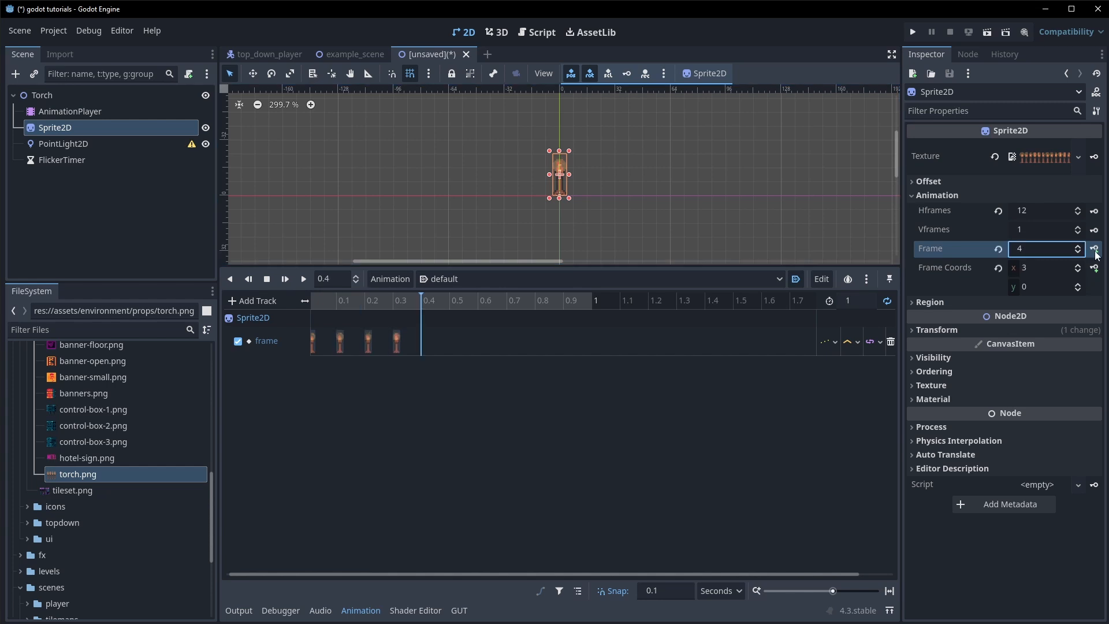
left_click(1095, 252)
left_click(1095, 251)
left_click(1095, 252)
left_click(1095, 252)
left_click(1095, 252)
left_click(1095, 252)
Play the default animation and examine the torch flame up close.
left_click(304, 280)
scroll(517, 180, "up", 4)
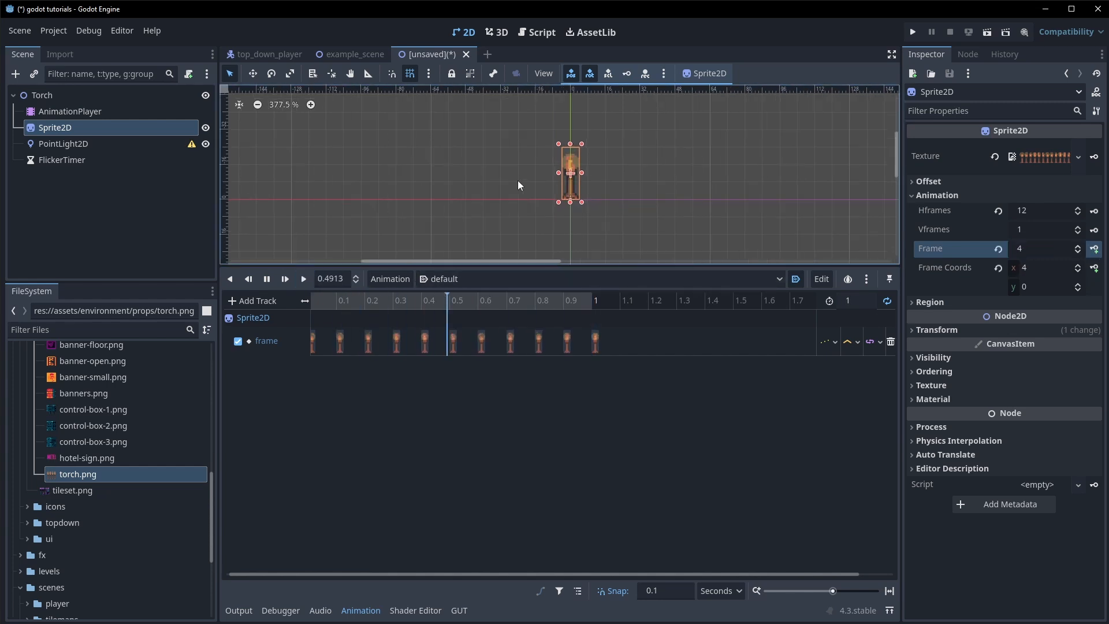
scroll(520, 181, "up", 9)
middle_click_drag(523, 181, 440, 180)
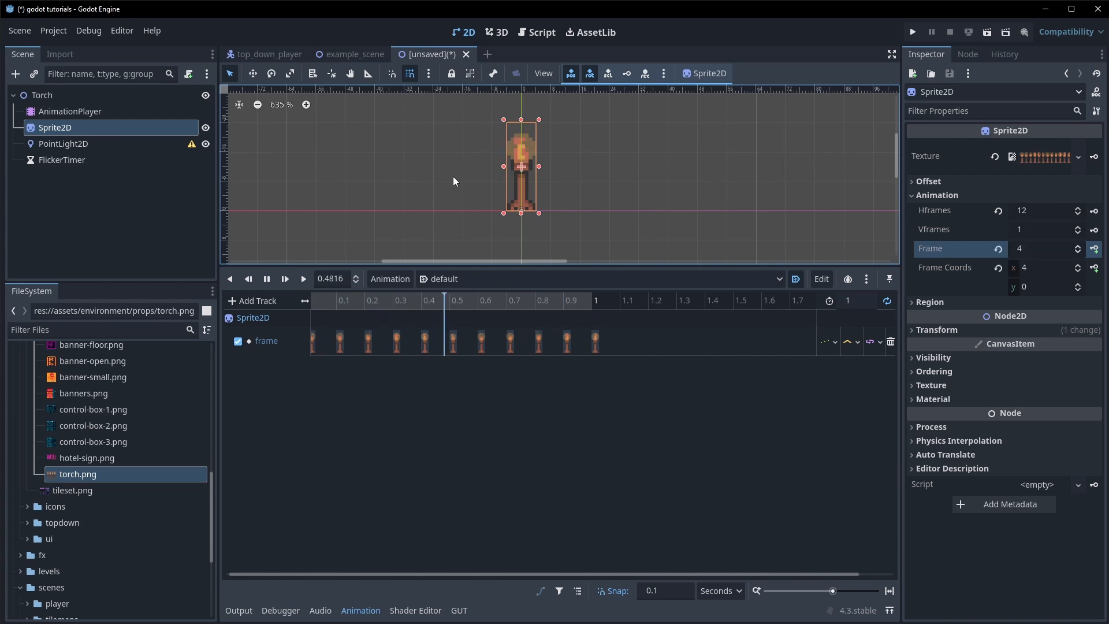
Move the PointLight2D up about 15 px from the torch's base onto its flame.
left_click(70, 111)
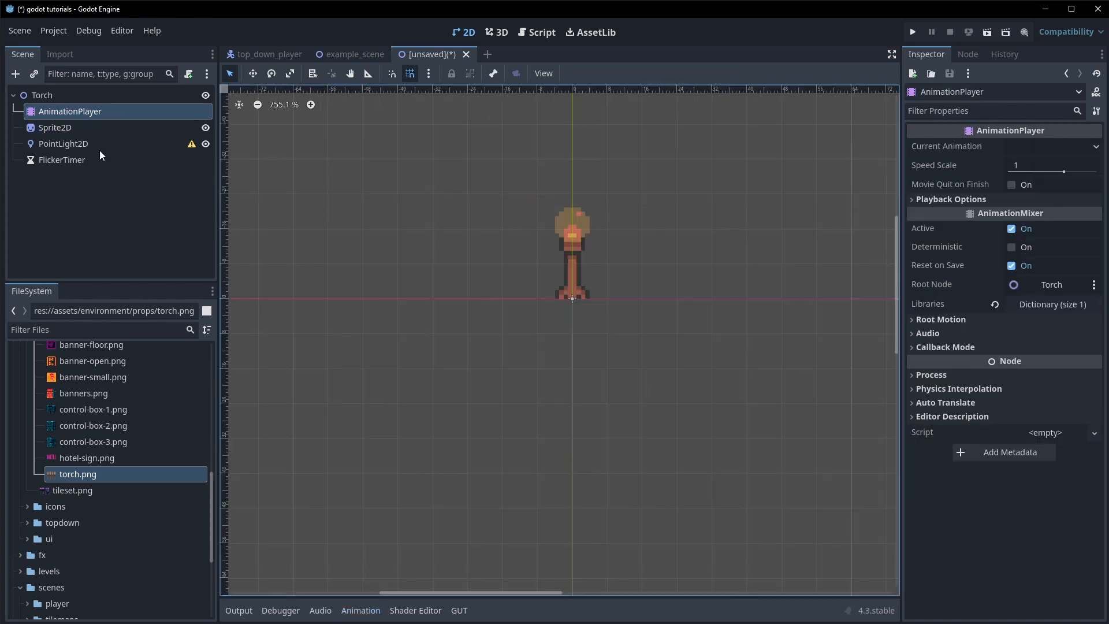
left_click(99, 148)
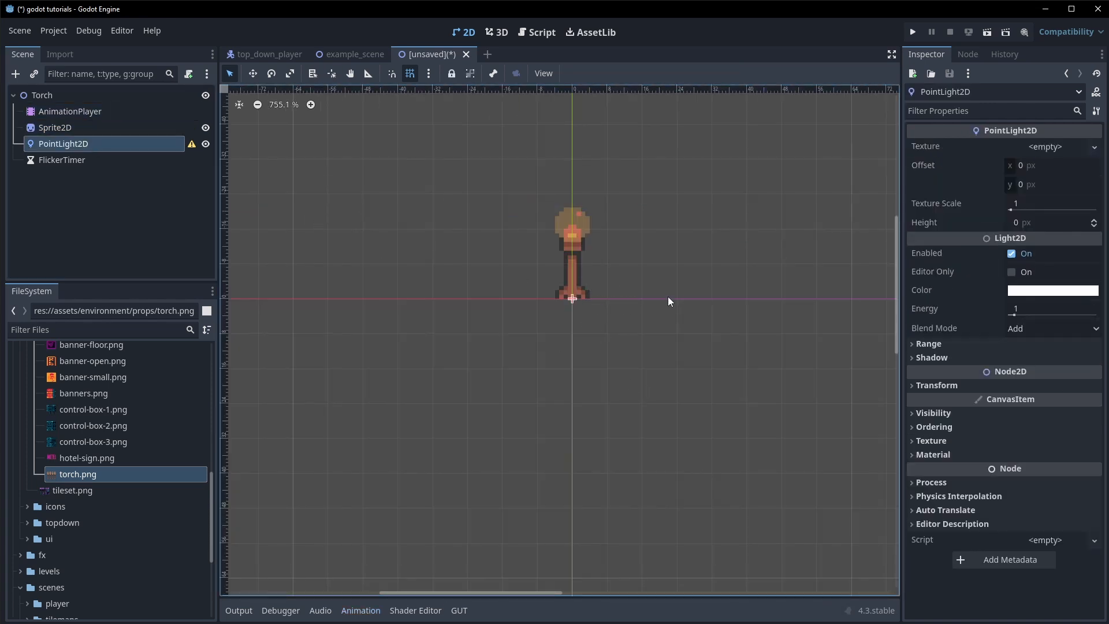
key("Up")
key("Up")
key("Up")
key("Up")
key("Up")
key("Up")
key("Up")
key("Up")
key("Up")
key("Up")
key("Up")
key("Up")
key("Up")
key("Up")
key("Up")
Assign a new GradientTexture2D as the PointLight2D's texture.
left_click(1047, 148)
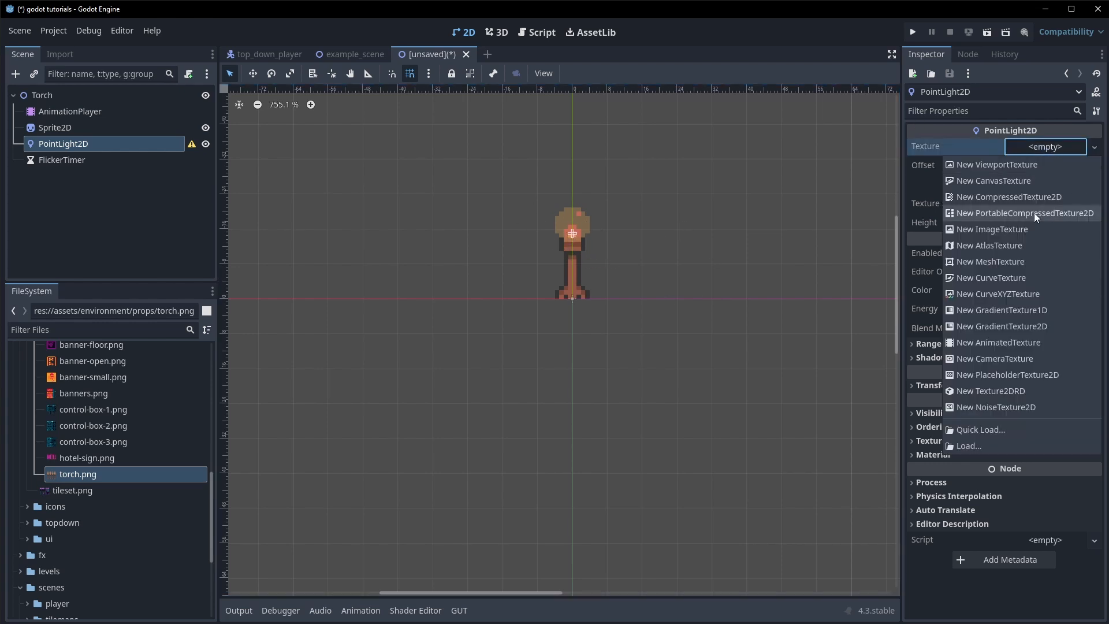
left_click(1025, 327)
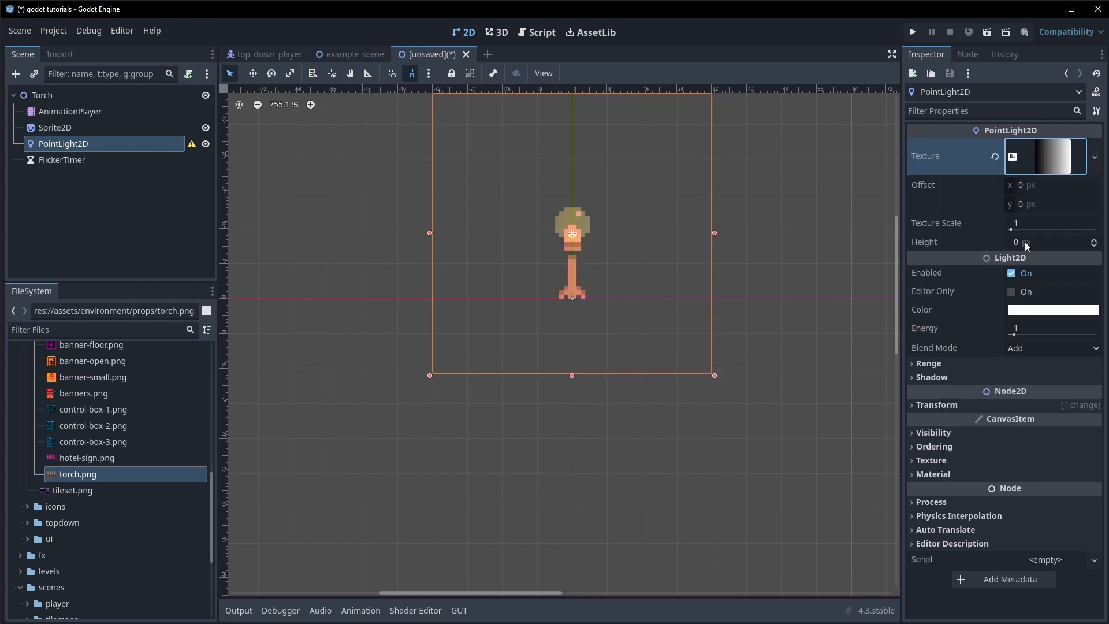
left_click(1055, 184)
type("64")
key("Tab")
type("64")
key("Tab")
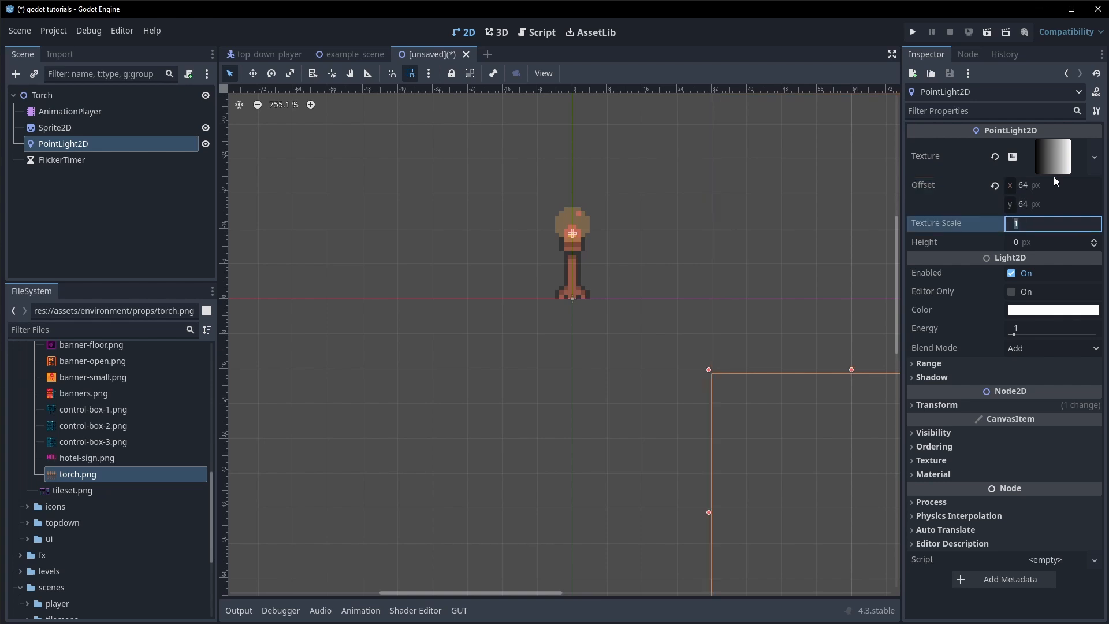
left_click(994, 185)
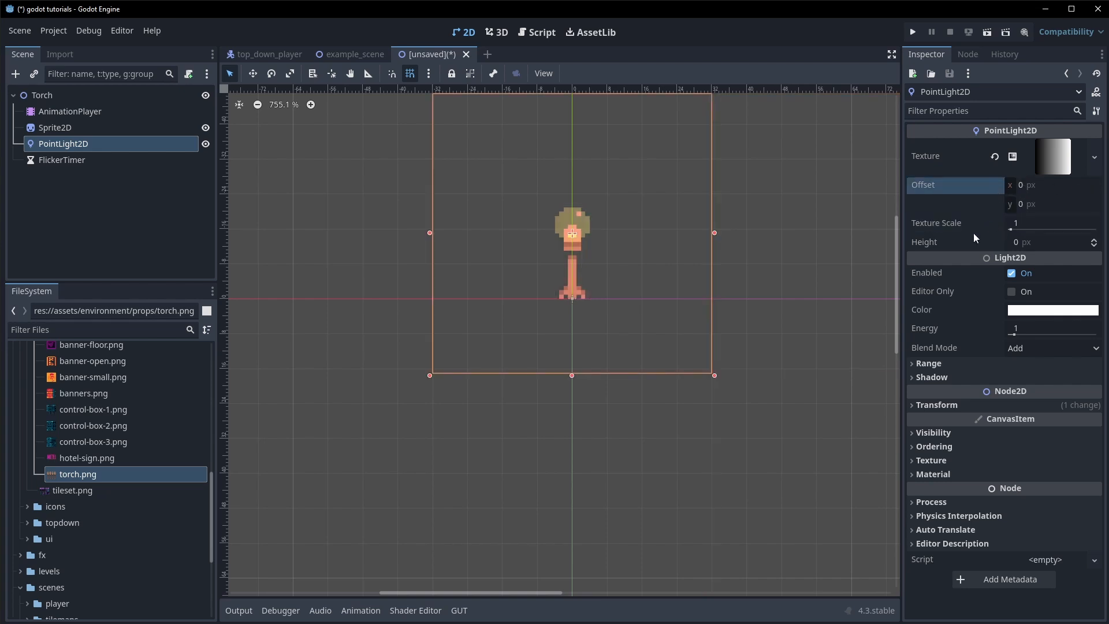
Set the first color stop of the light texture's gradient to RAW values 1, 0.6, 0.2.
left_click(1064, 161)
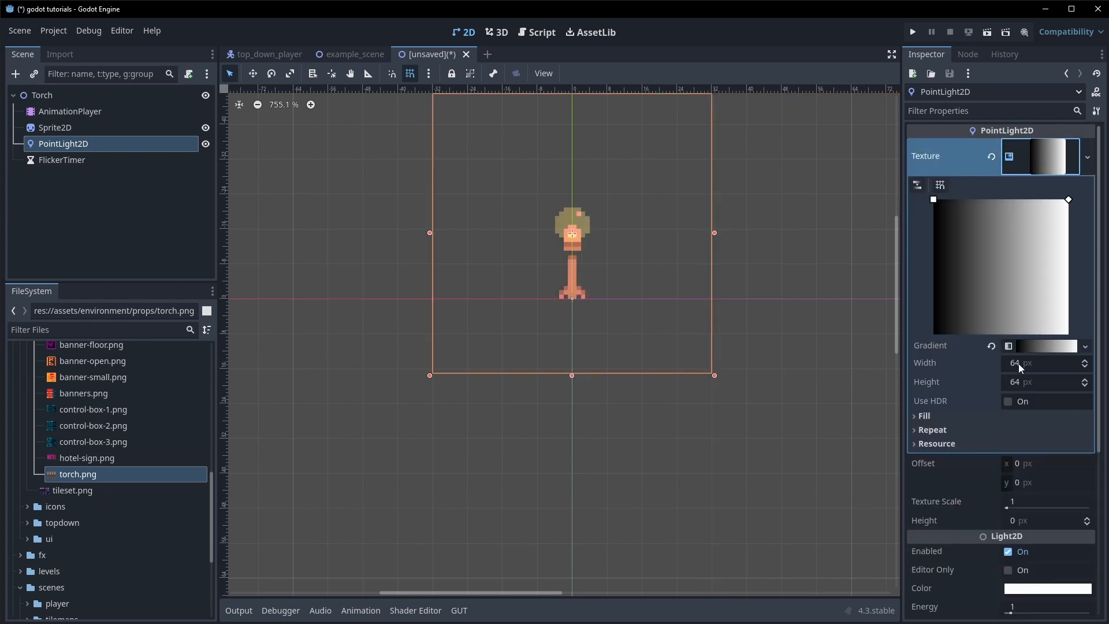
left_click(1018, 363)
middle_click_drag(752, 262, 745, 301)
scroll(782, 325, "down", 5)
left_click(1048, 348)
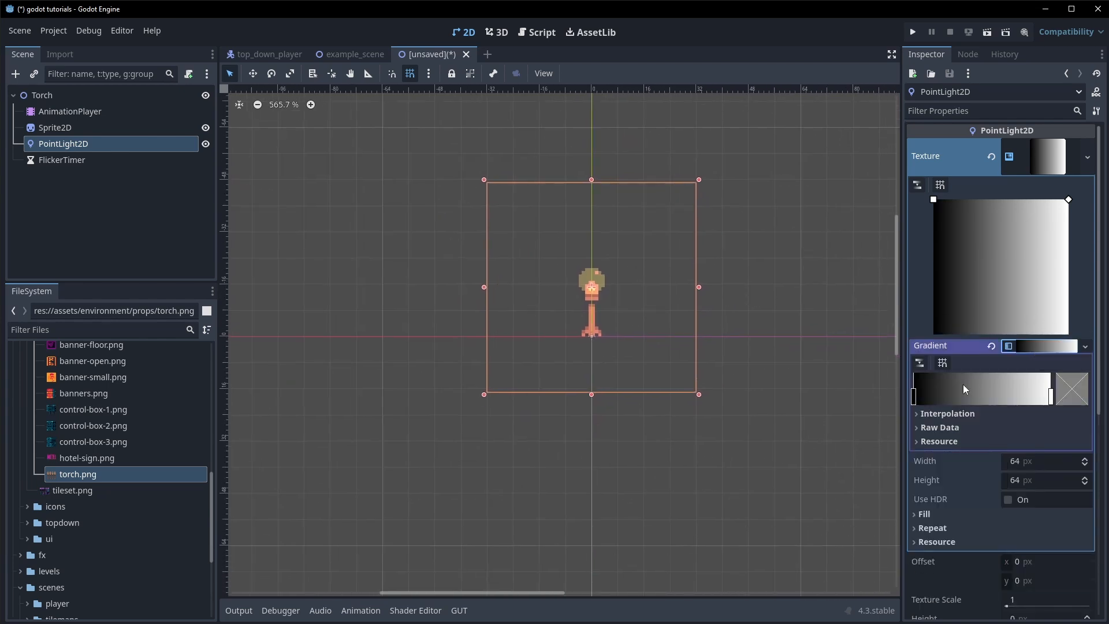
double_click(913, 399)
left_click(1060, 242)
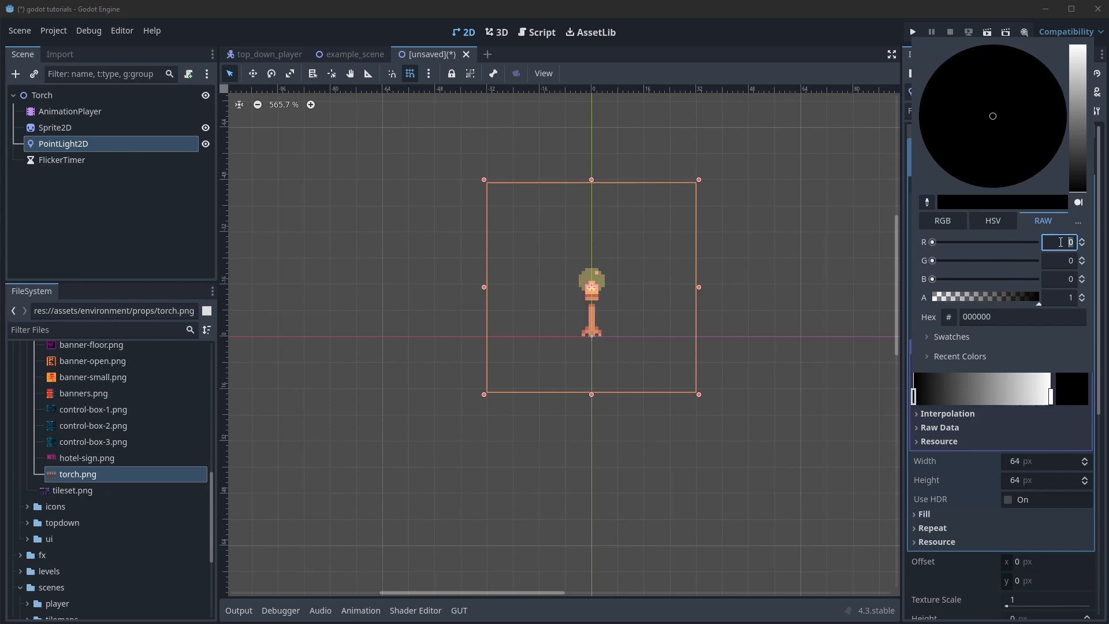
type("1")
key("Tab")
type("0.6")
key("Tab")
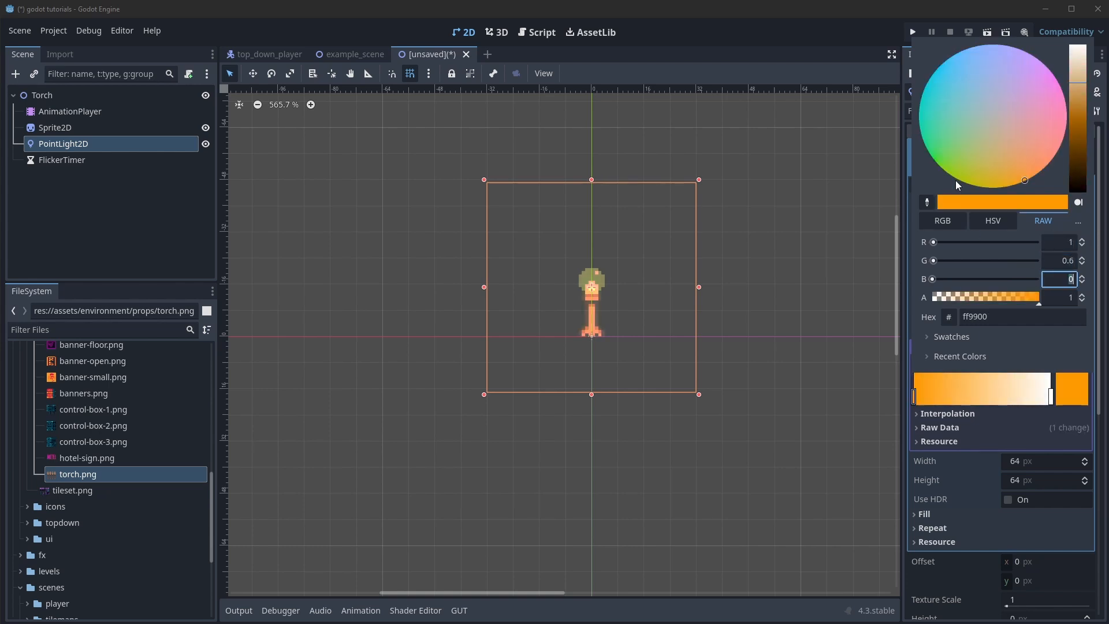
type("0.2")
key("Tab")
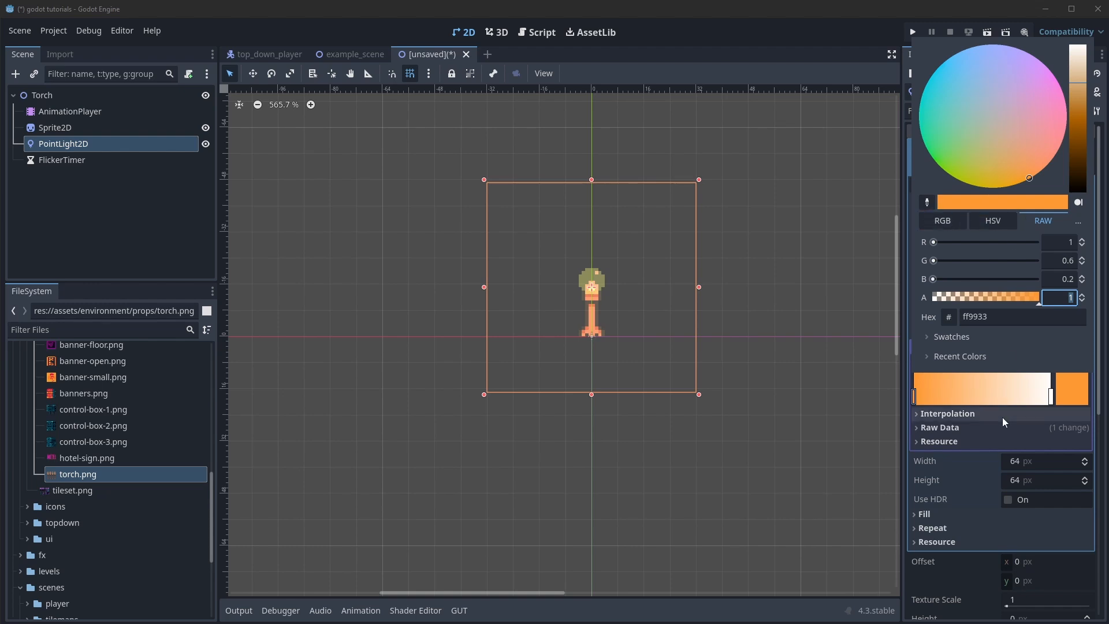
left_click(1076, 406)
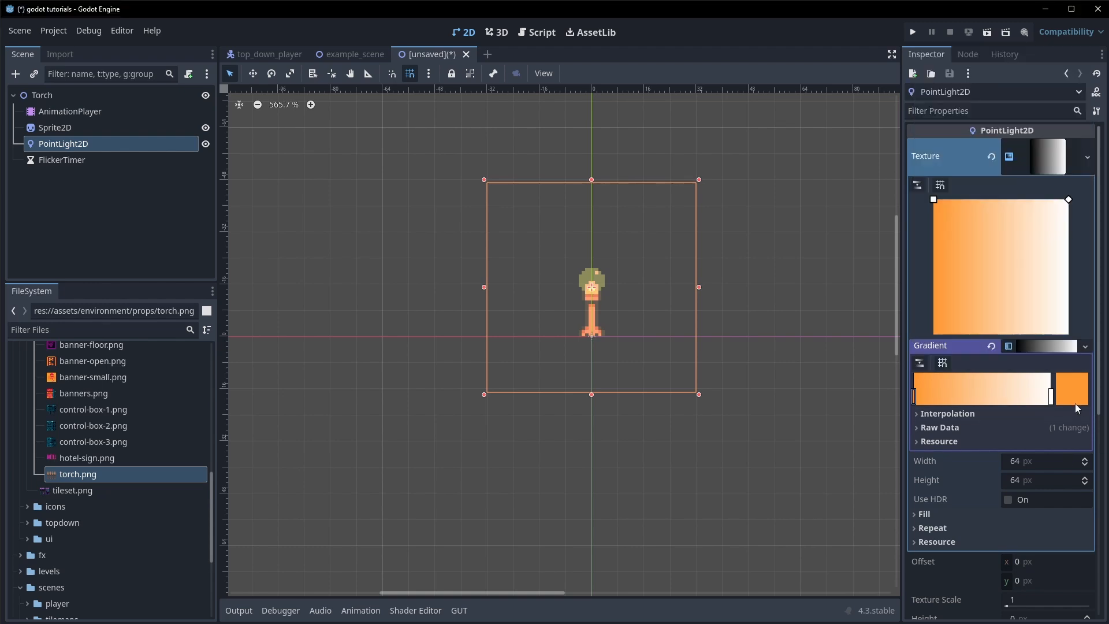
Set the gradient's last color stop to RAW values 1, 0.6, 0.2 with an alpha of 0.
double_click(1051, 397)
left_click(1083, 242)
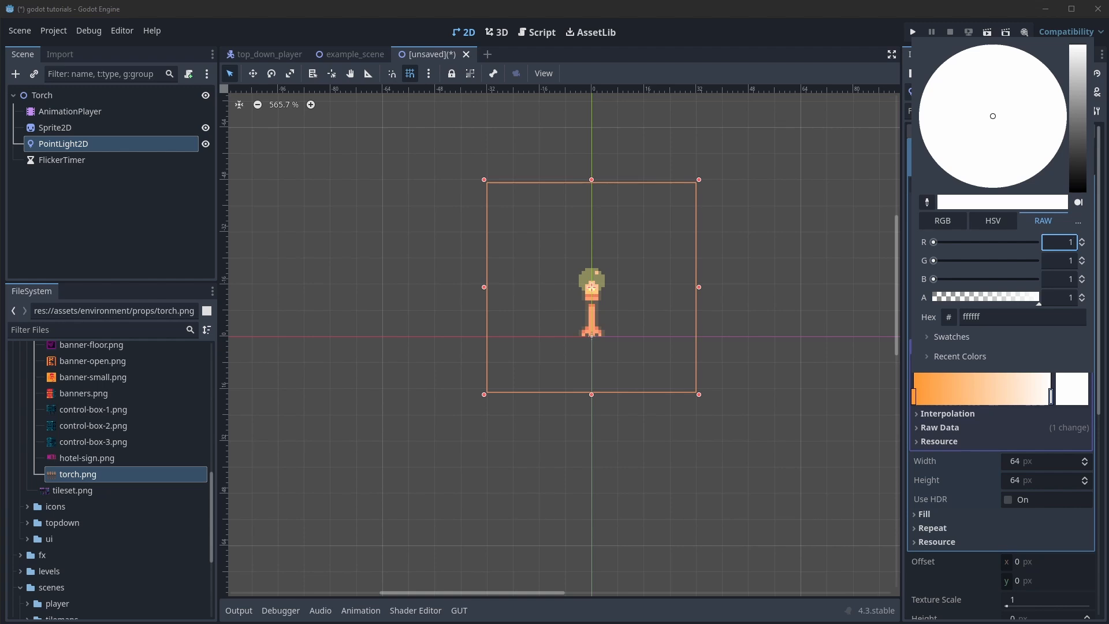
key("Tab")
type("0.6")
key("Tab")
type("0.2")
key("Tab")
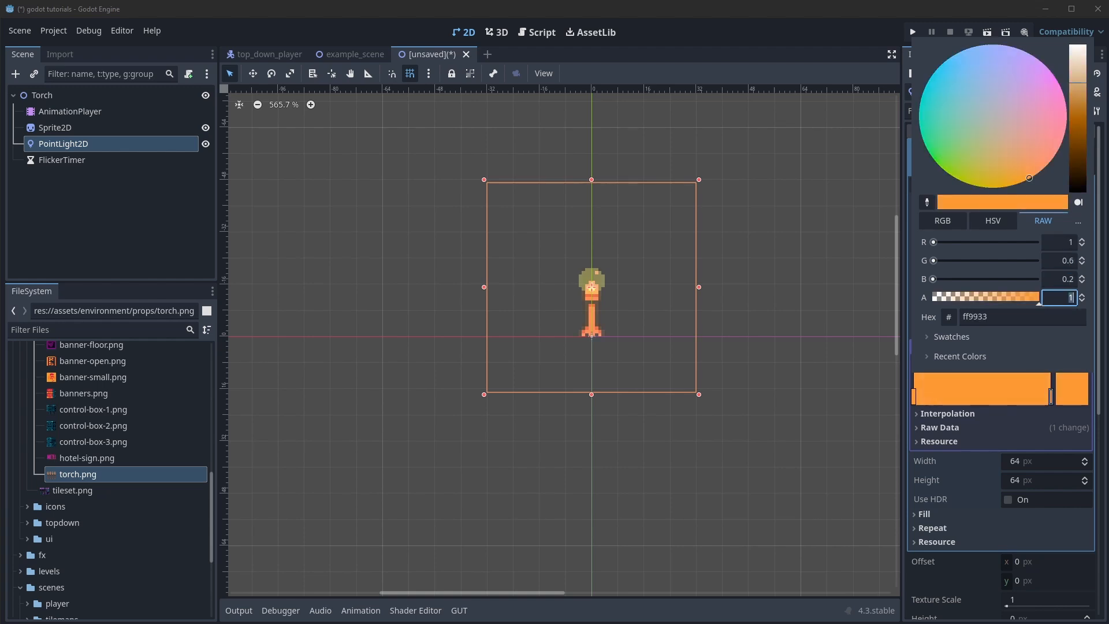
key("Return")
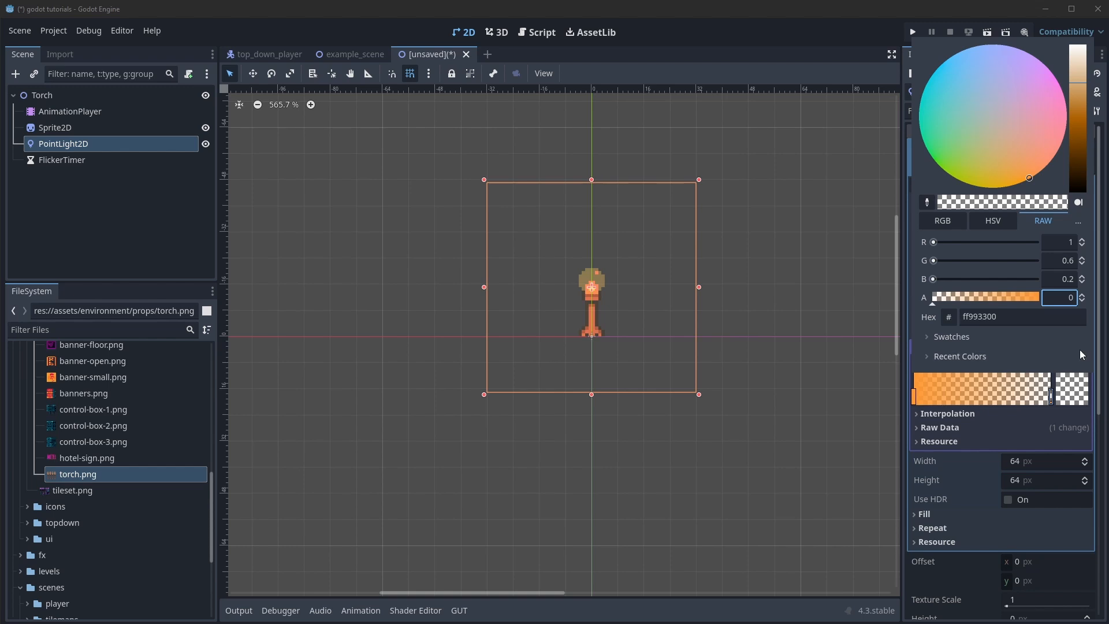
key("Escape")
Change the gradient texture's fill type to Radial.
scroll(927, 333, "down", 3)
left_click(926, 332)
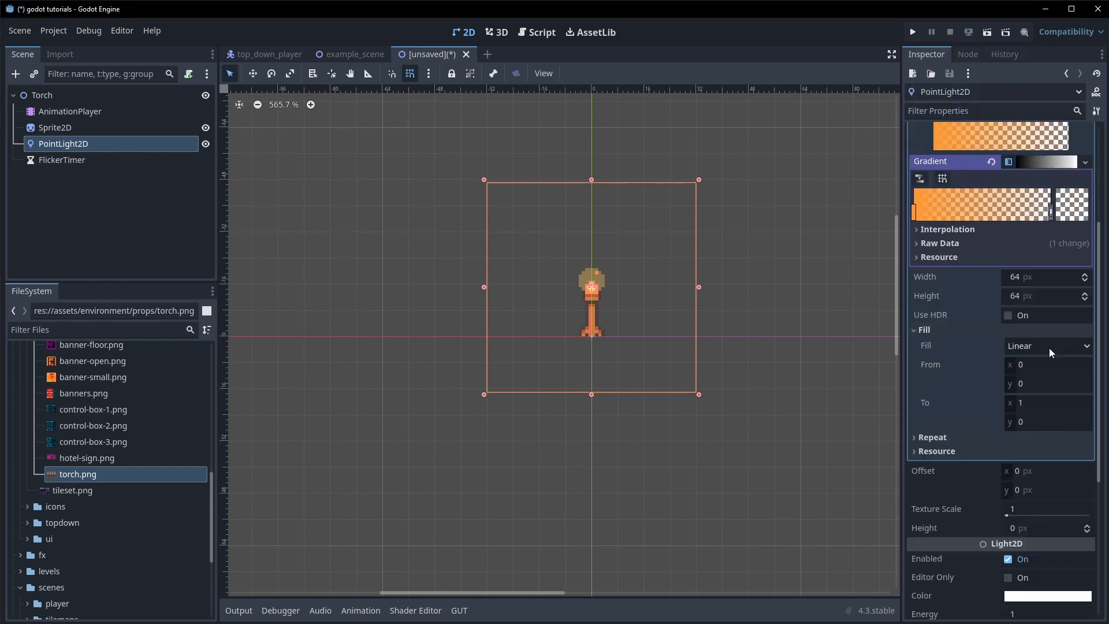
left_click(1040, 346)
left_click(1028, 374)
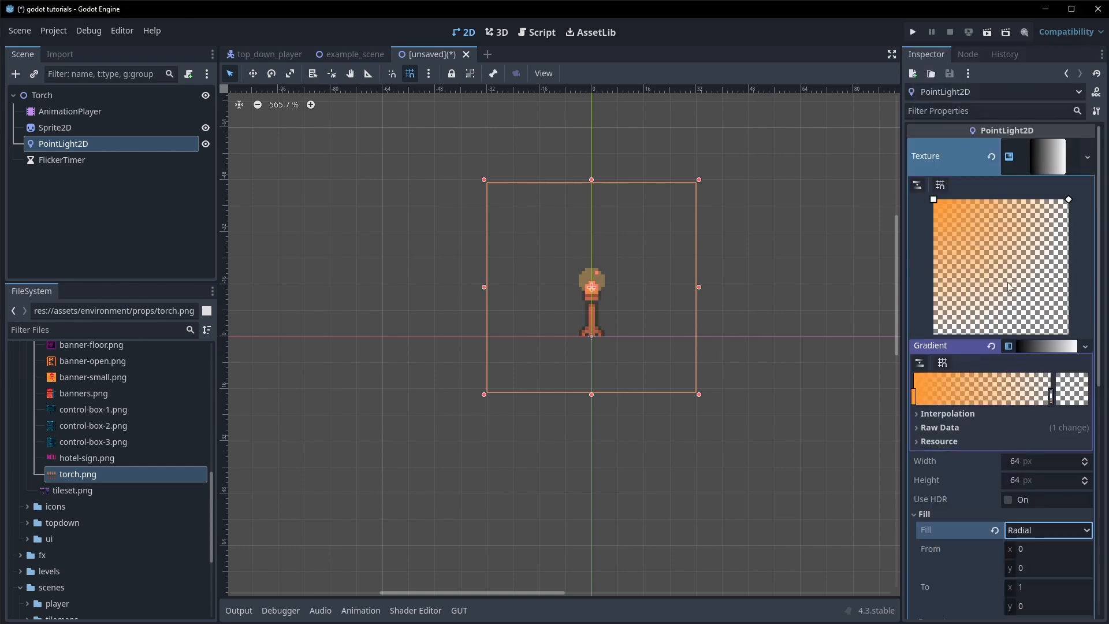
Set the radial fill's From point to 0.5, 0.5 and its To point to 0.9, 0.1.
left_click(1042, 303)
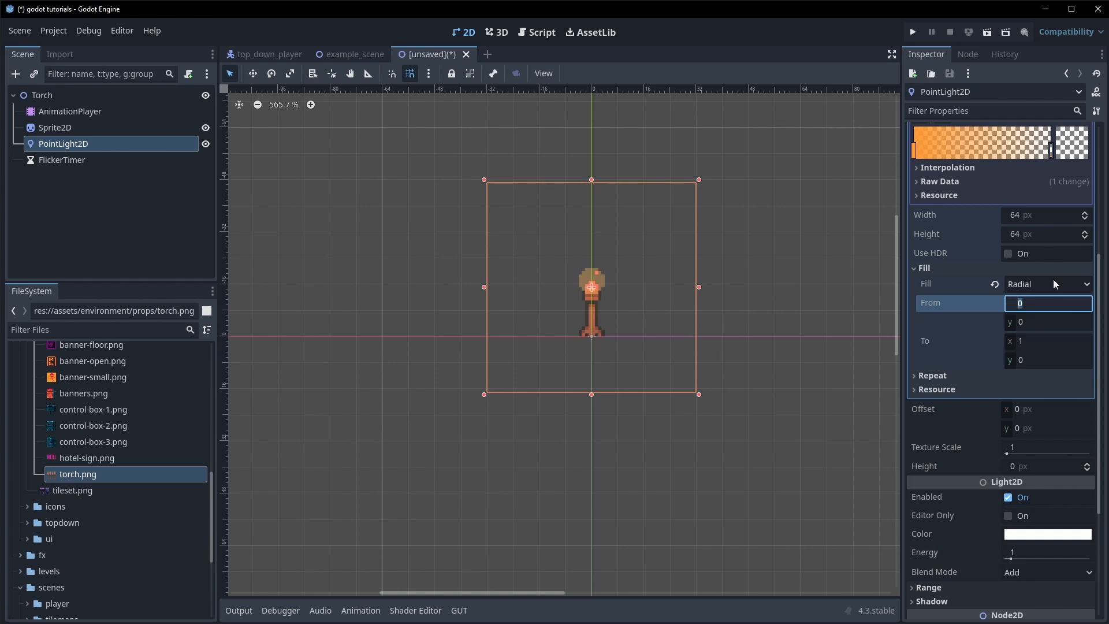
type("0.5")
key("Tab")
type("0.5")
key("Tab")
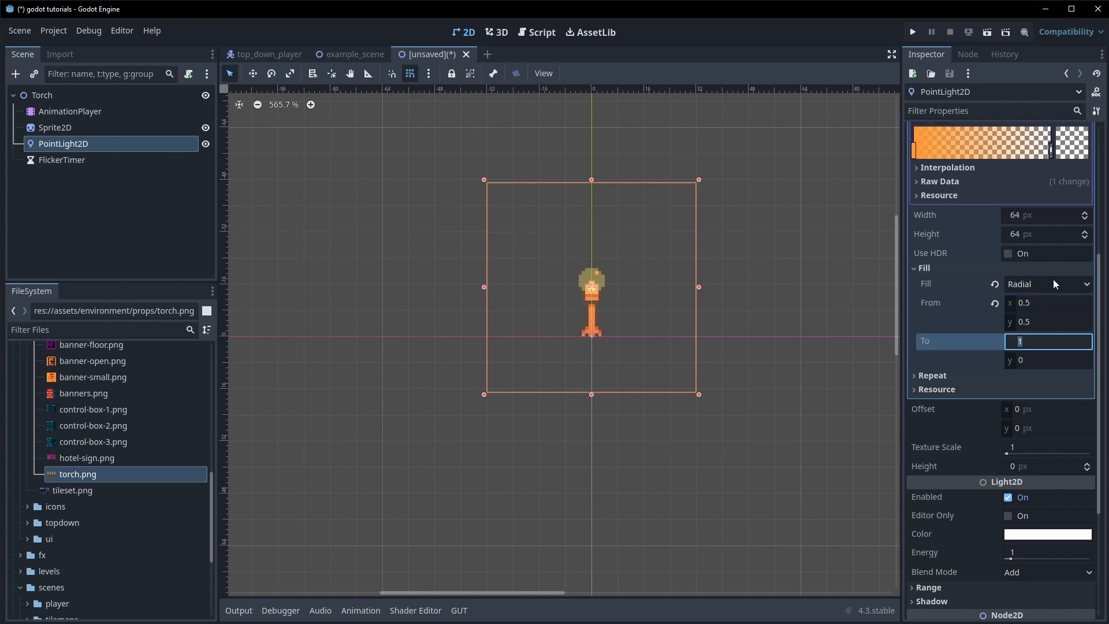
type("0.9")
key("Tab")
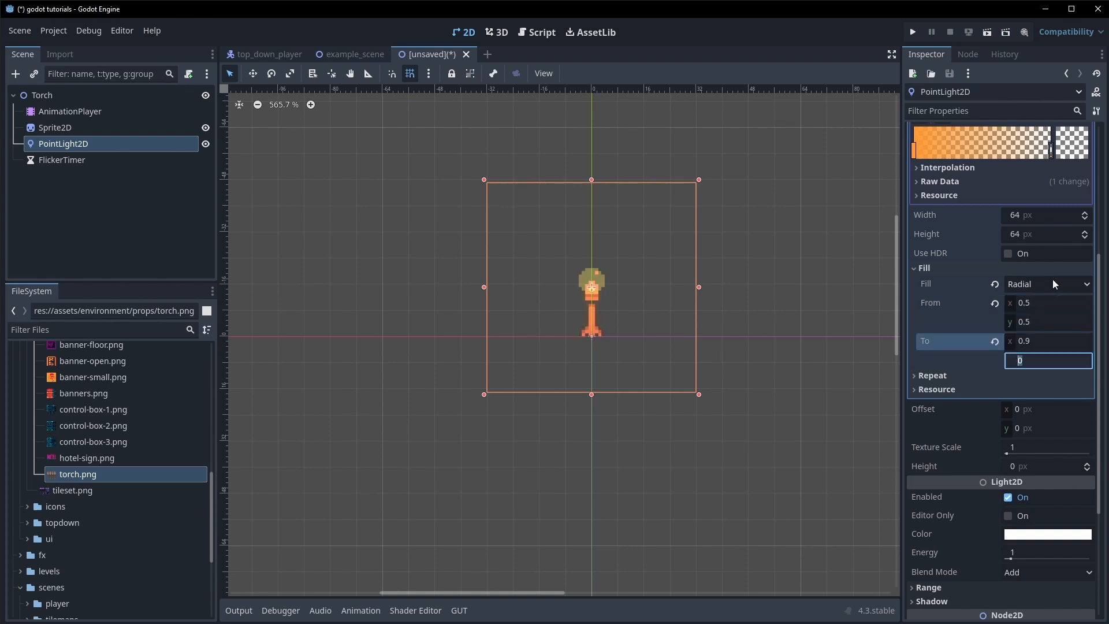
type("0.1")
key("Tab")
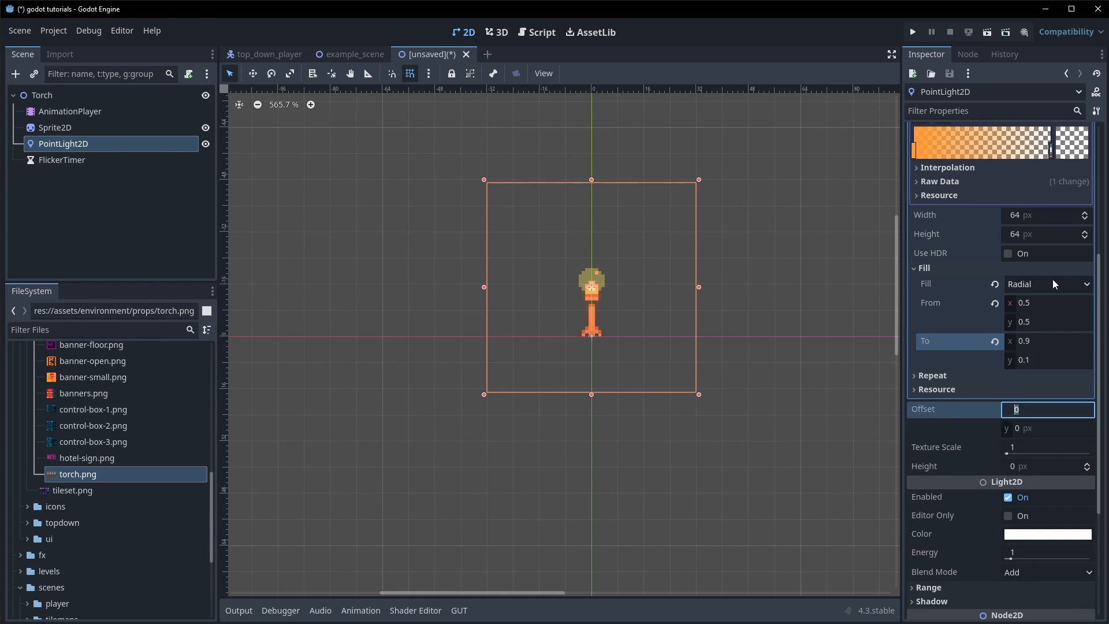
Try to set the PointLight2D's light color to RAW values 1, 0.6, 0.2.
left_click(1047, 534)
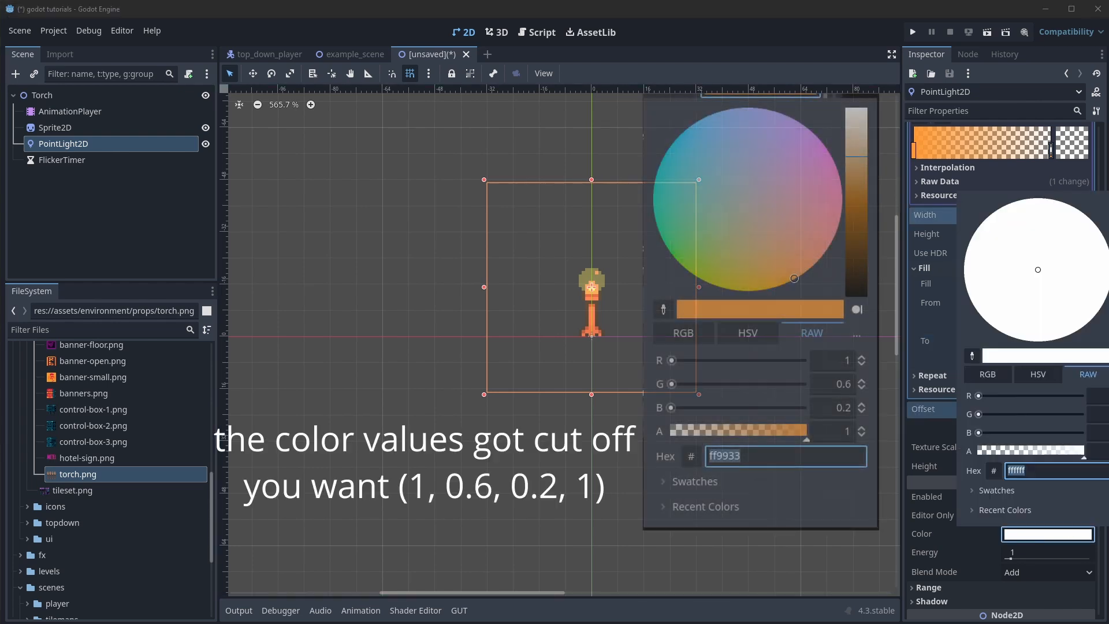
left_click(1100, 395)
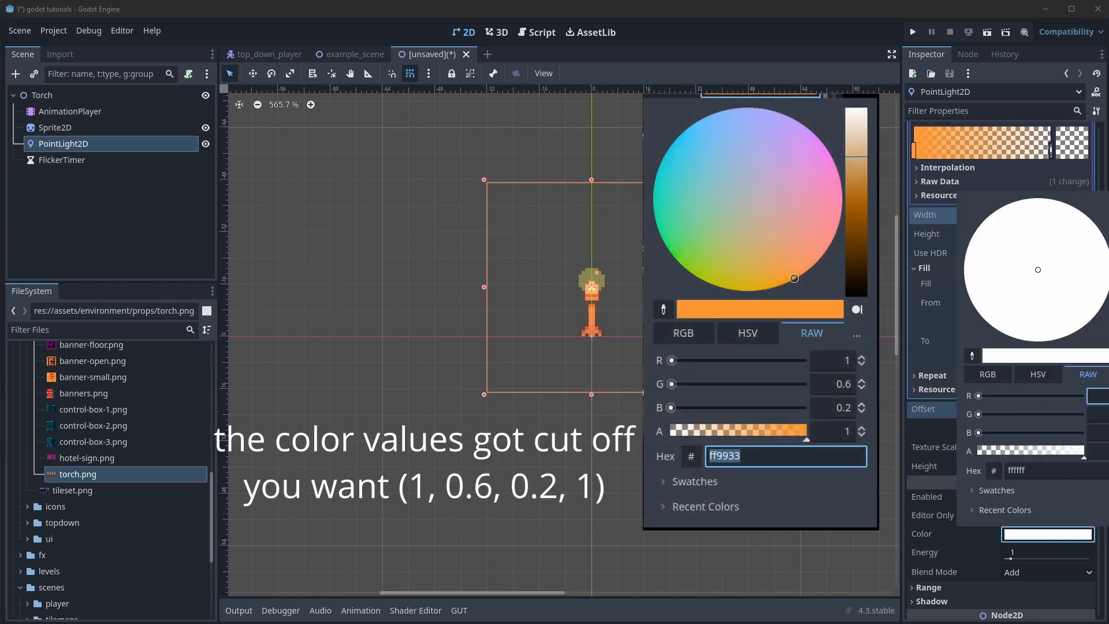
key("Tab")
type("0.6")
key("Tab")
type("0.2")
key("Tab")
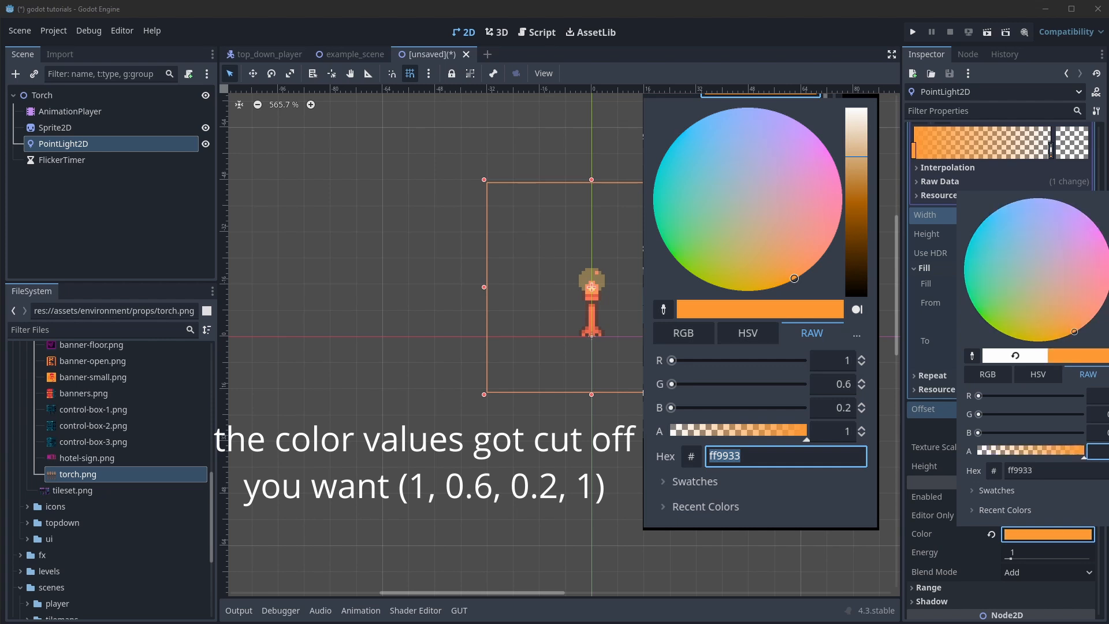
key("Tab")
key("Escape")
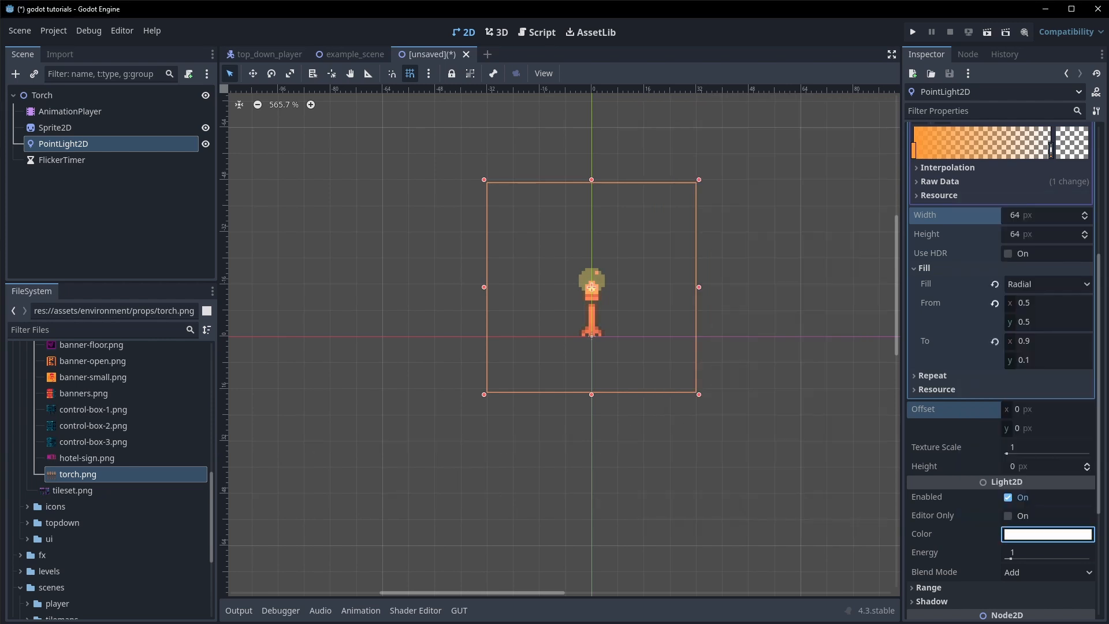
Set the PointLight2D's energy to 1.2.
scroll(1012, 451, "down", 2)
left_click(1026, 431)
type("1.2")
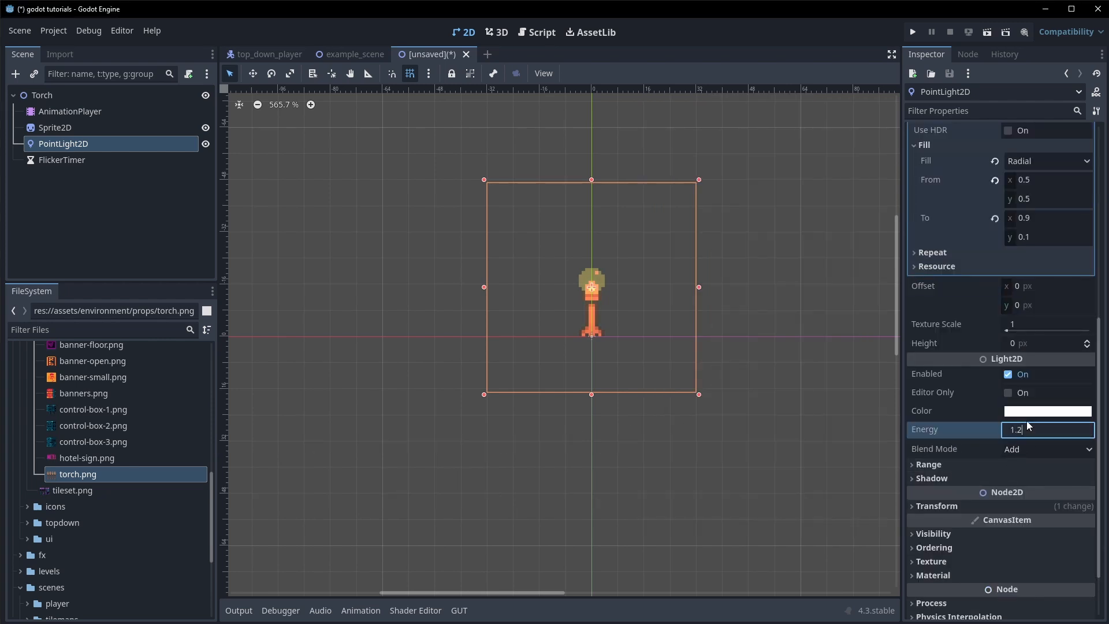
key("Tab")
Enable shadows on the PointLight2D.
left_click(960, 466)
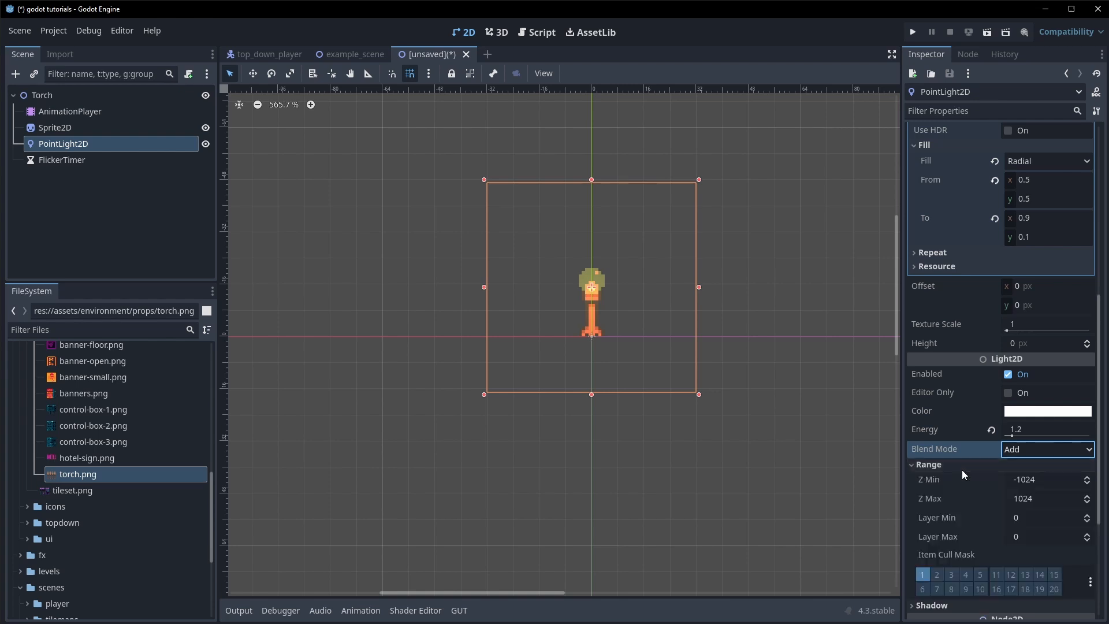
scroll(955, 460, "down", 3)
left_click(934, 421)
scroll(982, 407, "down", 1)
left_click(1011, 404)
scroll(1016, 404, "down", 2)
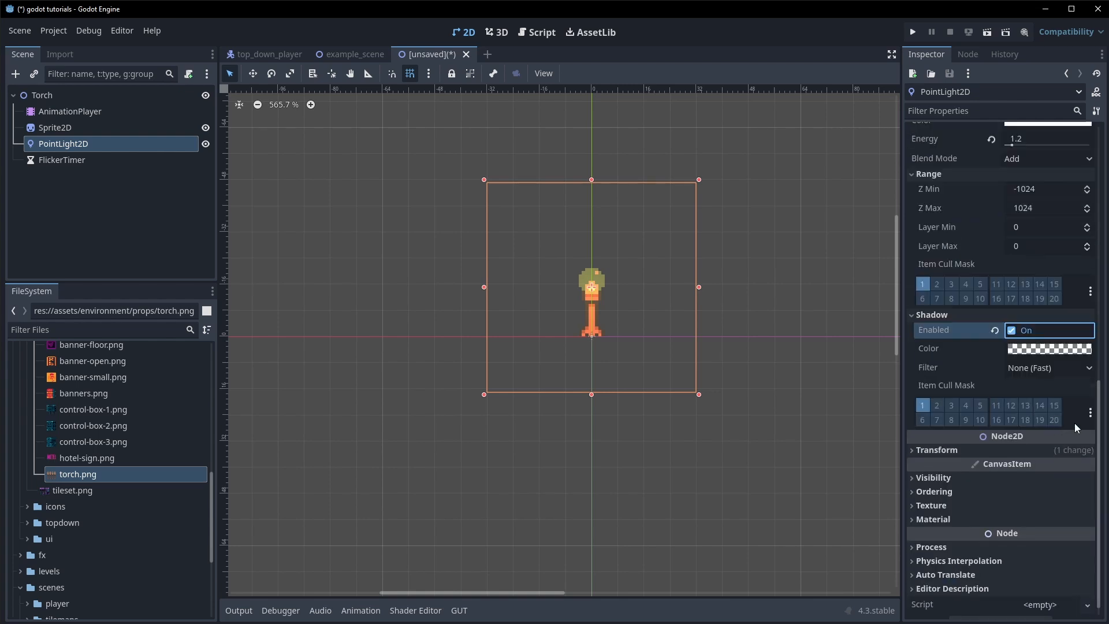
left_click(962, 450)
left_click(958, 454)
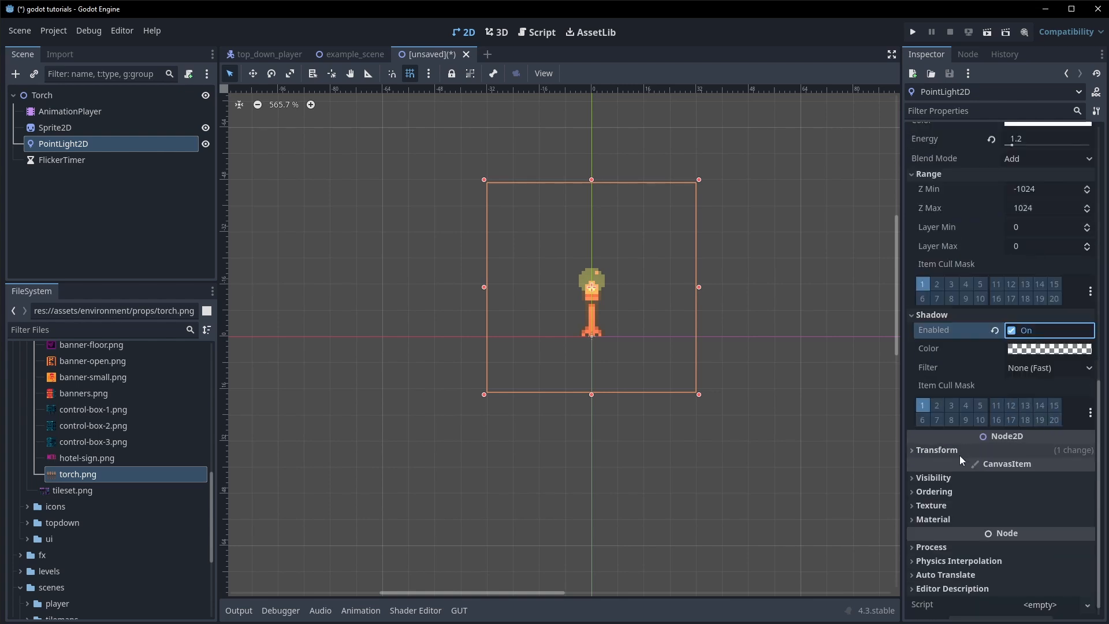
Set the light's shadow filter to PCF5 (Average) with a filter smooth value of 1.
left_click(1027, 369)
left_click(1043, 402)
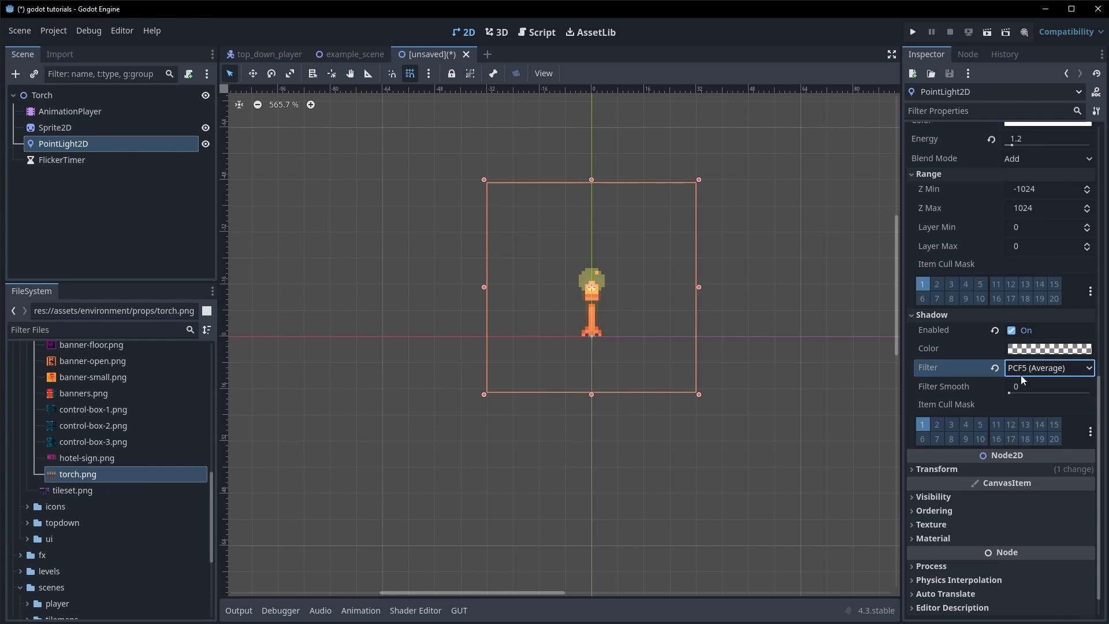
left_click(1035, 387)
type("1")
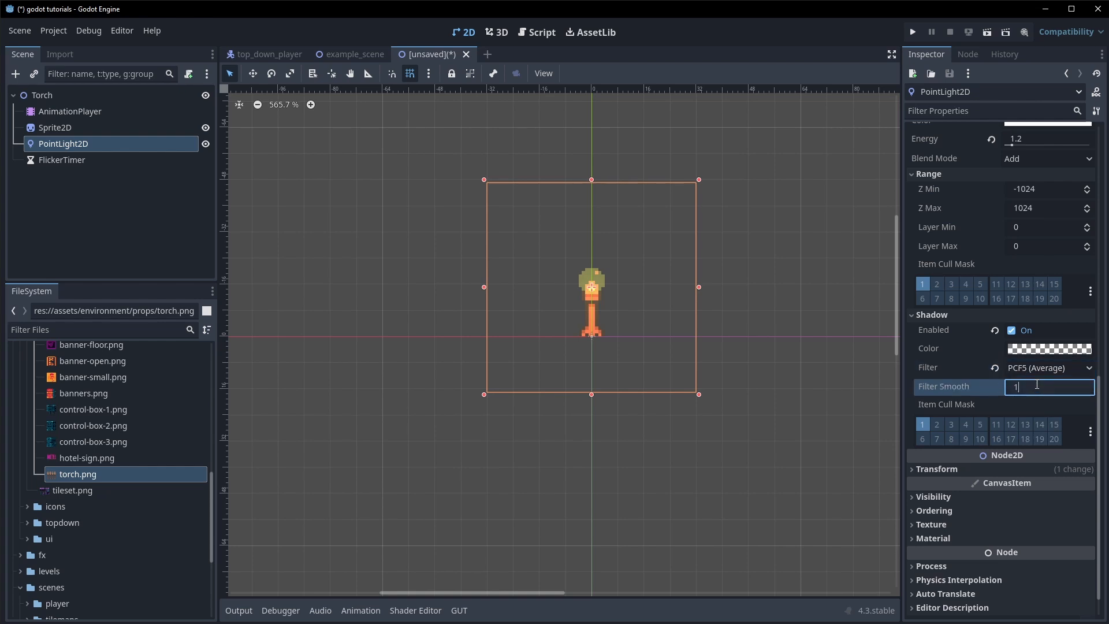
key("Return")
Set the FlickerTimer's wait time to 0.05 s and enable Autostart.
scroll(318, 264, "down", 2)
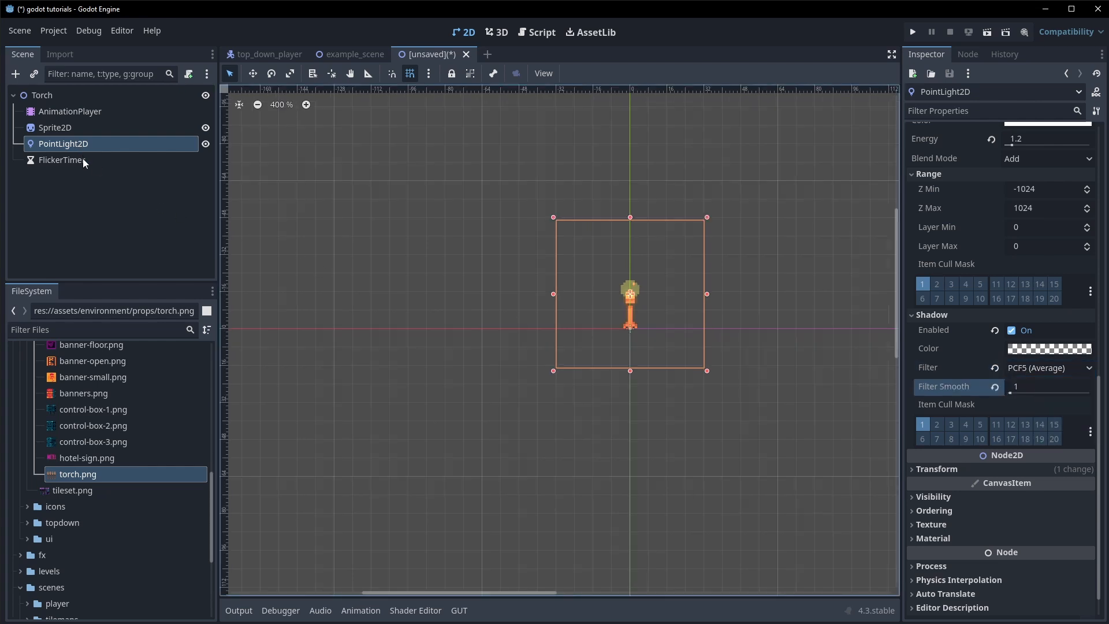
left_click(62, 160)
left_click(1026, 165)
type("0.0")
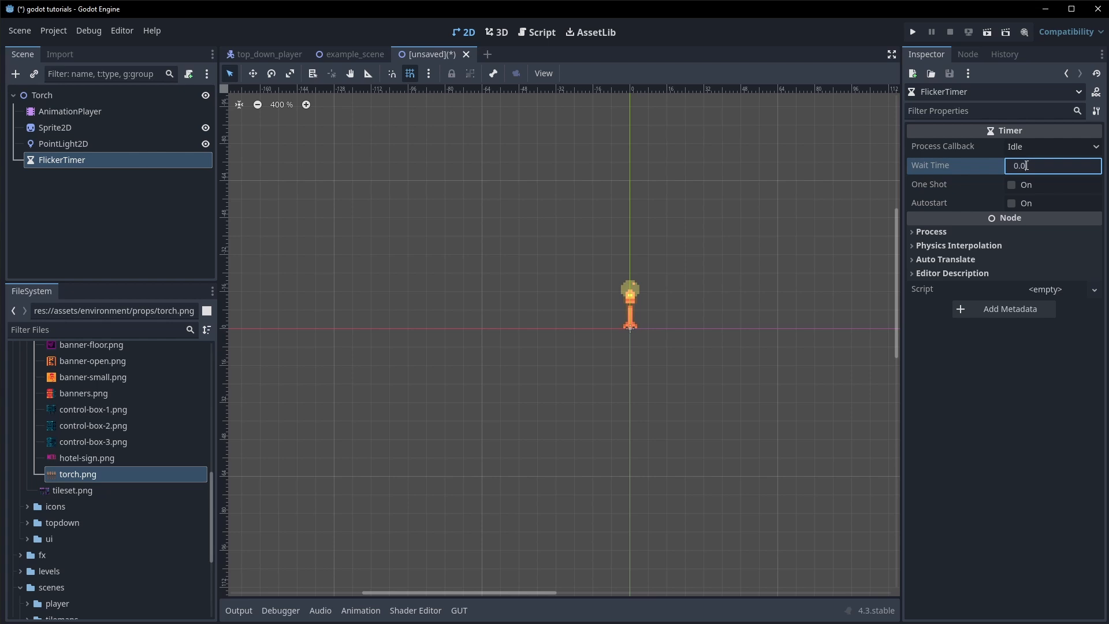
type("5")
left_click(1012, 203)
Save the scene as torch.tscn in the res://scenes/world folder.
key("ctrl+s")
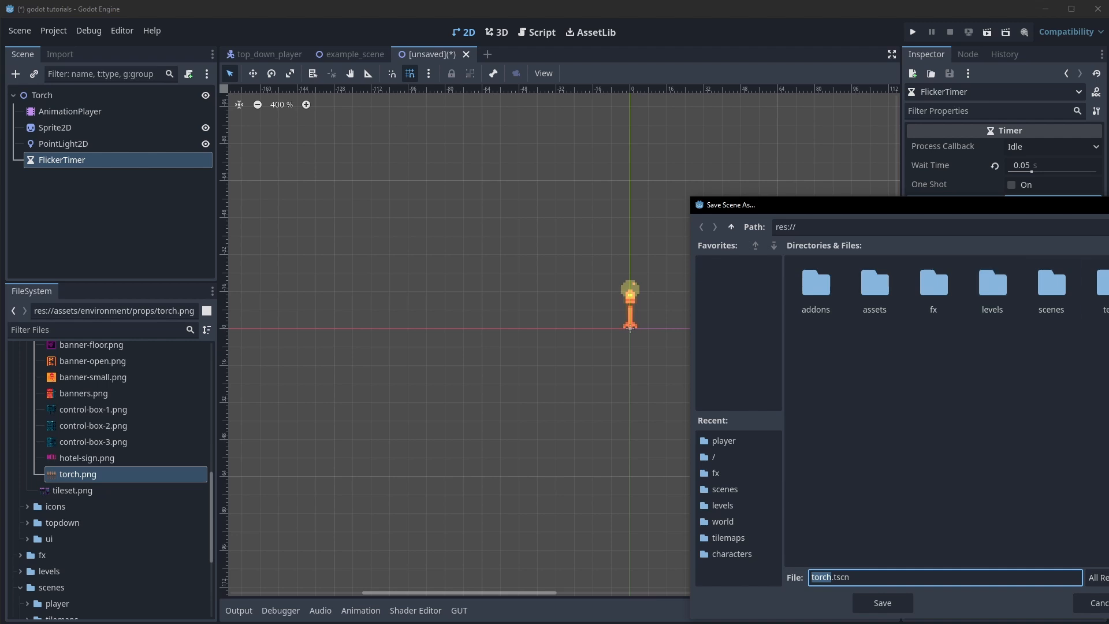
double_click(1045, 287)
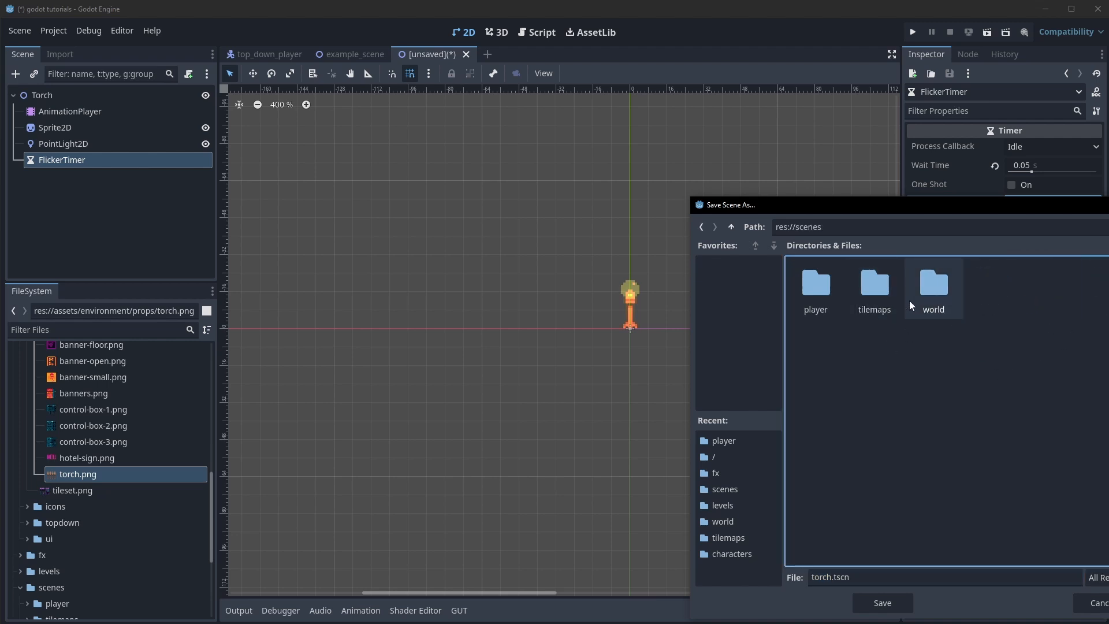
double_click(933, 286)
left_click(883, 602)
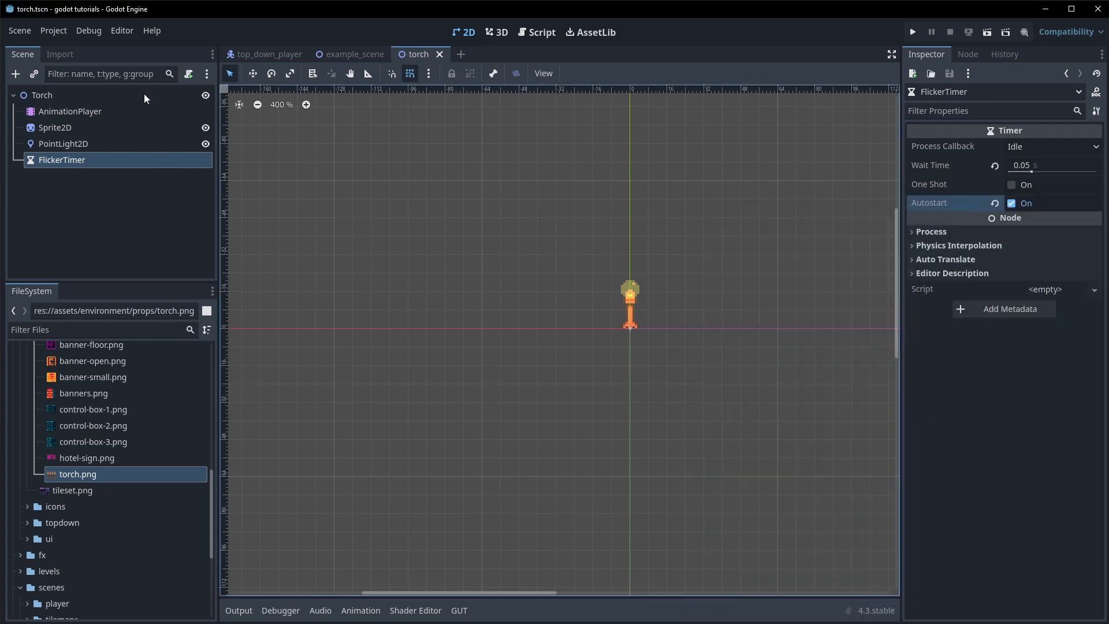
left_click(189, 74)
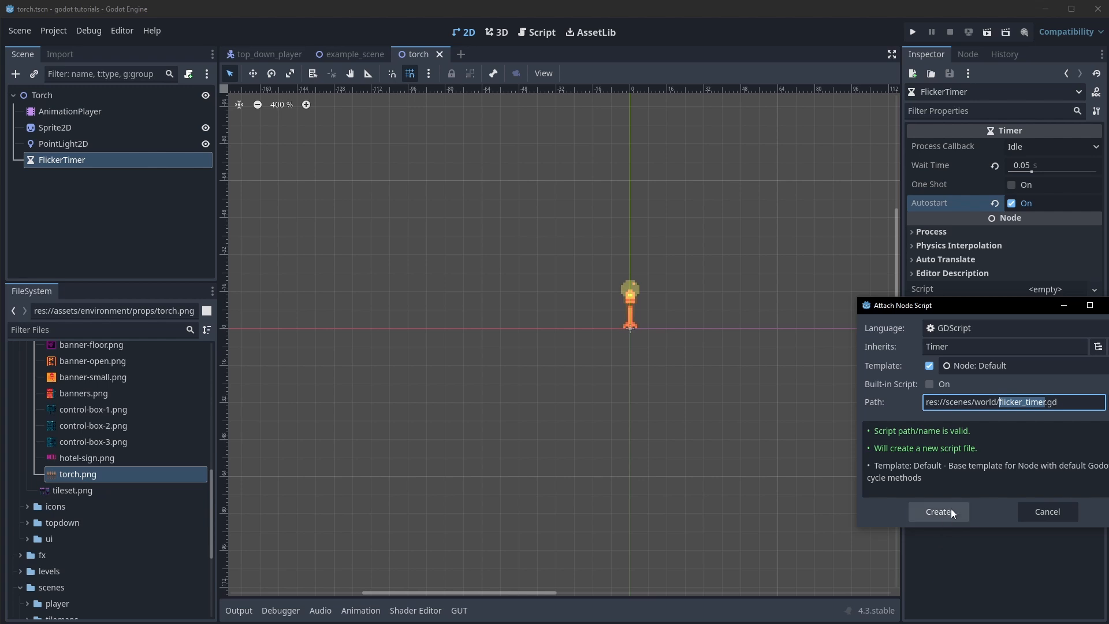
type("torch")
key("Escape")
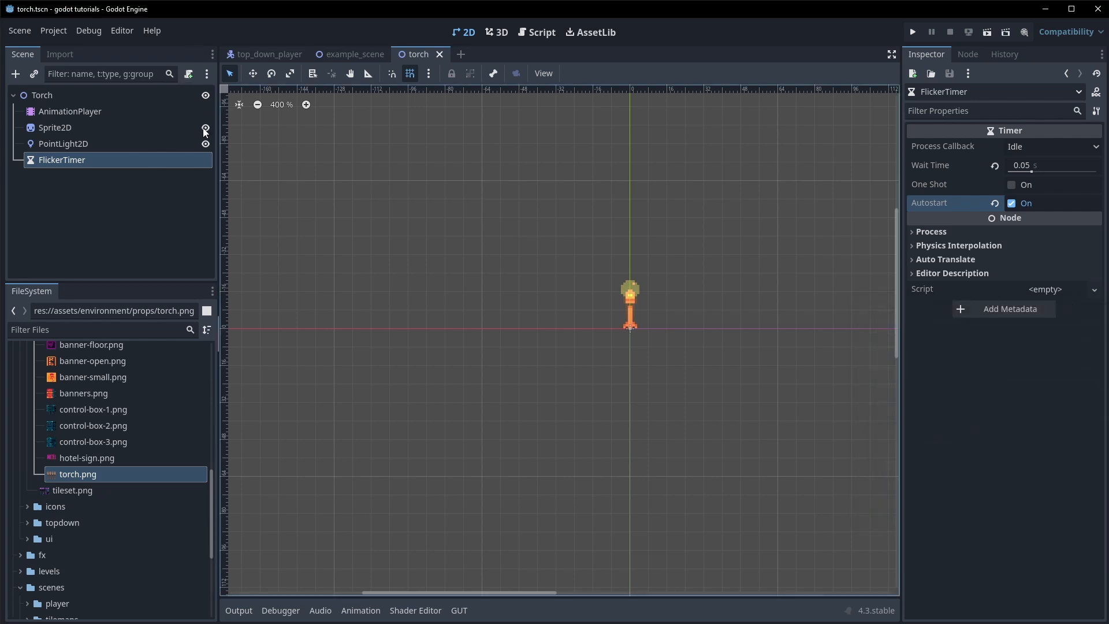
Attach a new GDScript, torch.gd in res://scenes/world, to the Torch root node.
left_click(139, 94)
left_click(188, 74)
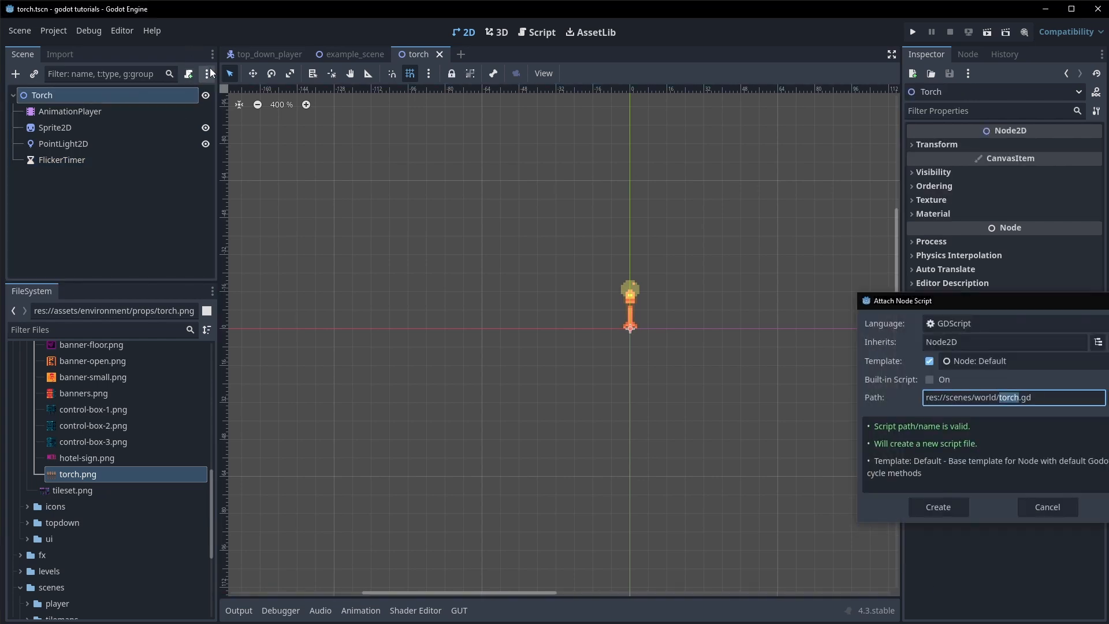
key("Return")
left_click(113, 110)
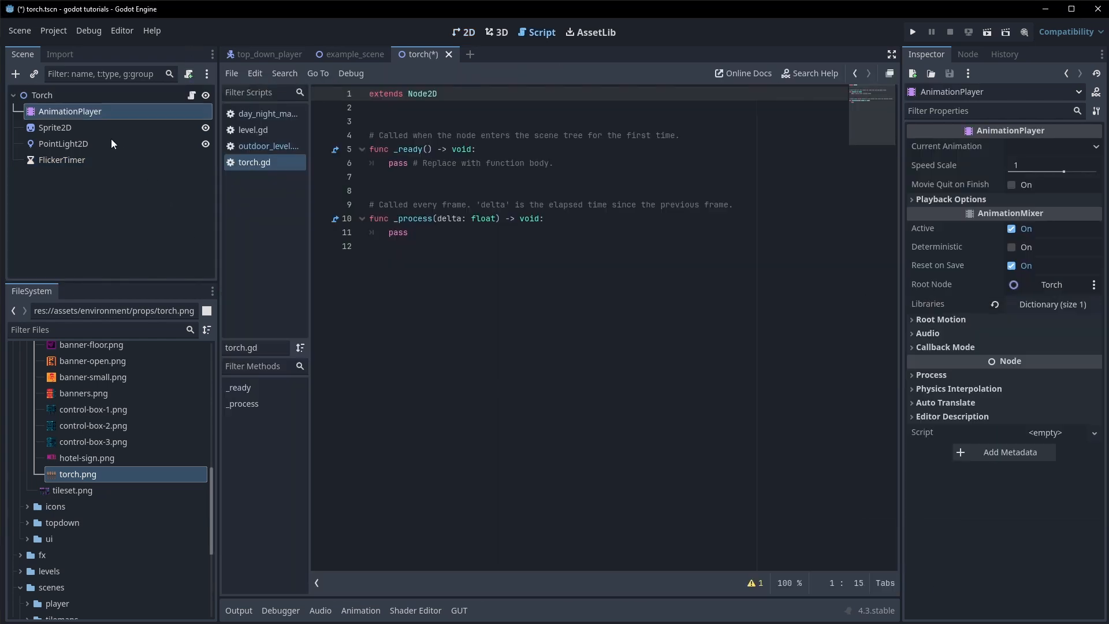
left_click(74, 143, "ctrl")
left_click(76, 159, "ctrl")
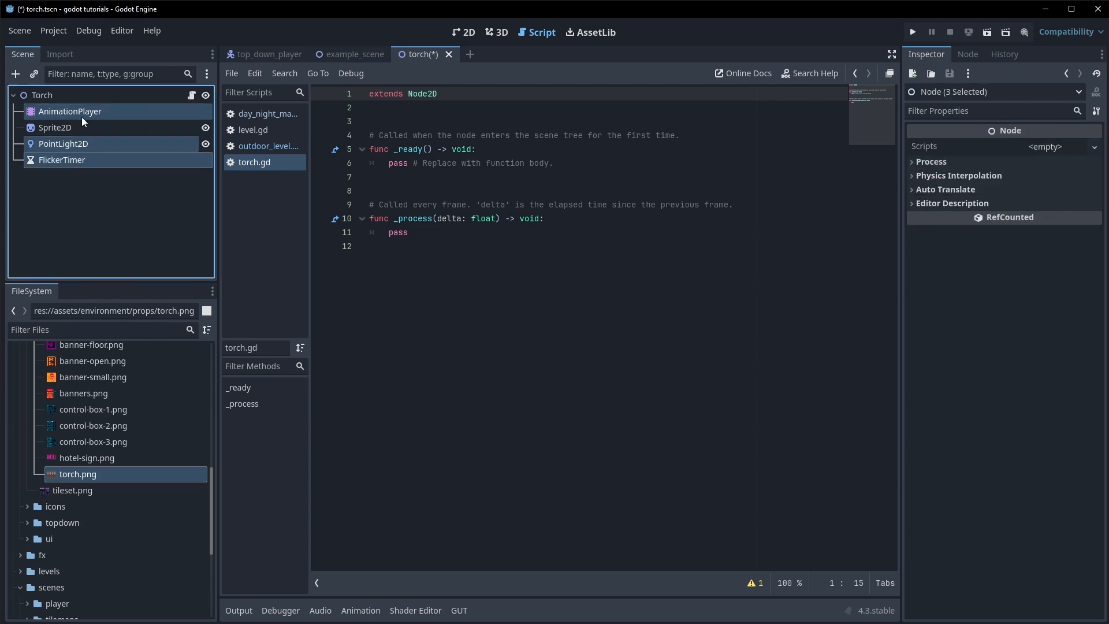
left_click_drag(85, 112, 387, 106, "ctrl")
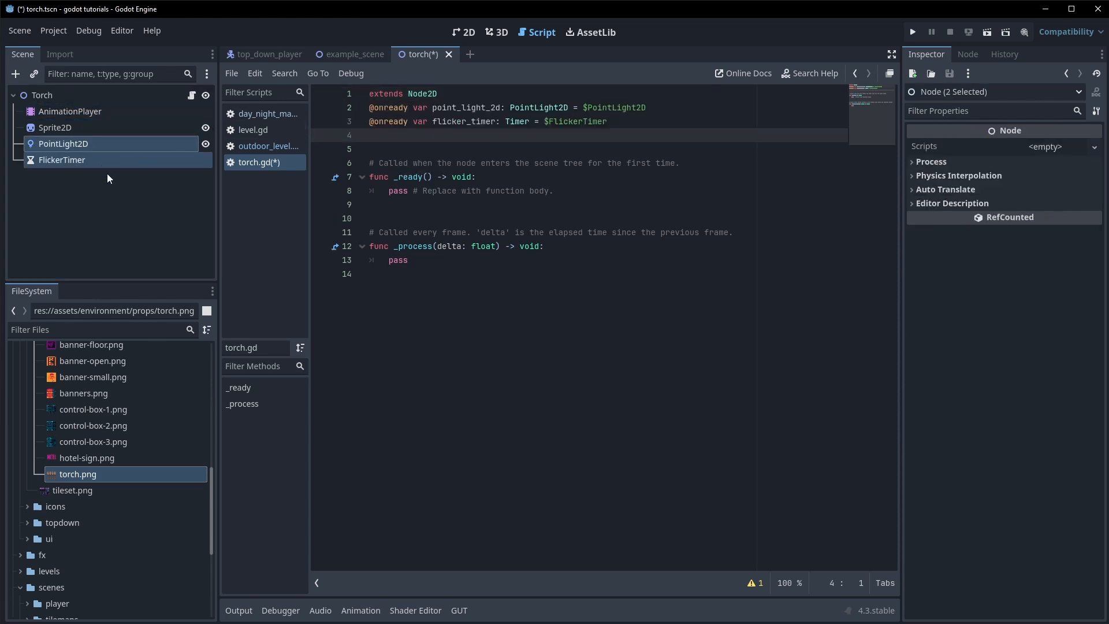
left_click_drag(61, 113, 382, 138)
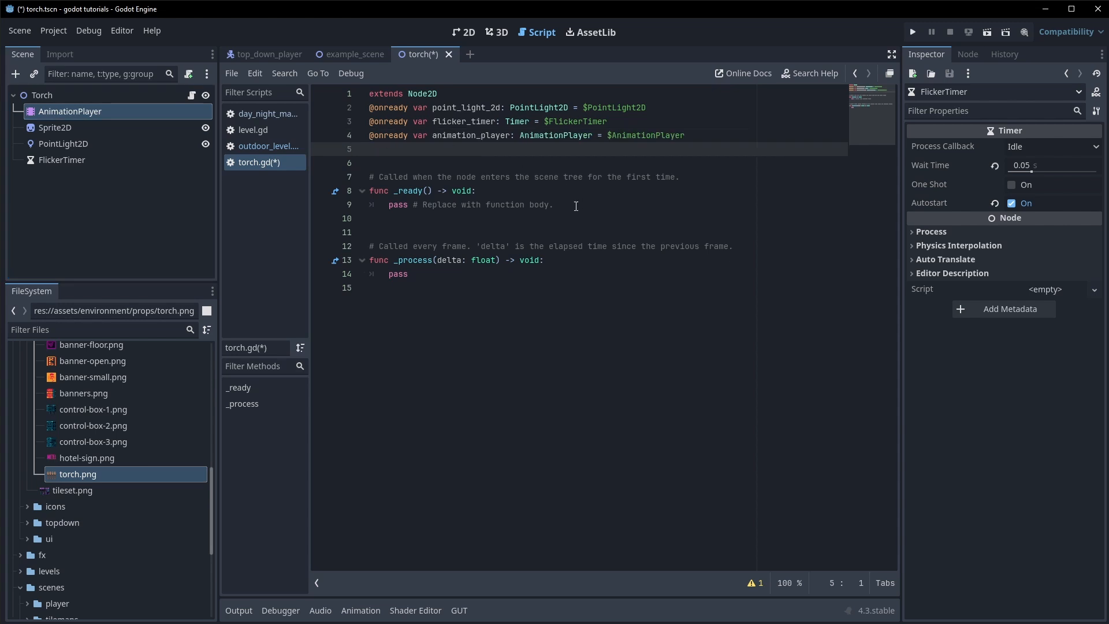
Declare the float variables base_energy = 1.2 and flicker_range = 0.2 below the node references.
key("Return")
key("Return")
type("var base_energy: float =")
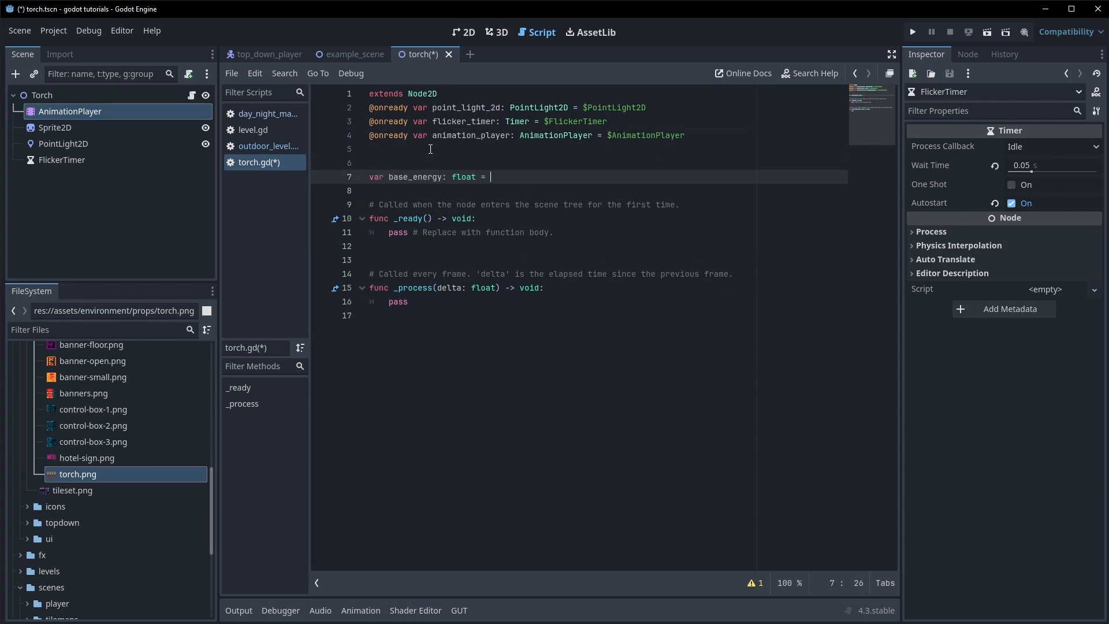
type("2")
key("Return")
type("var fl")
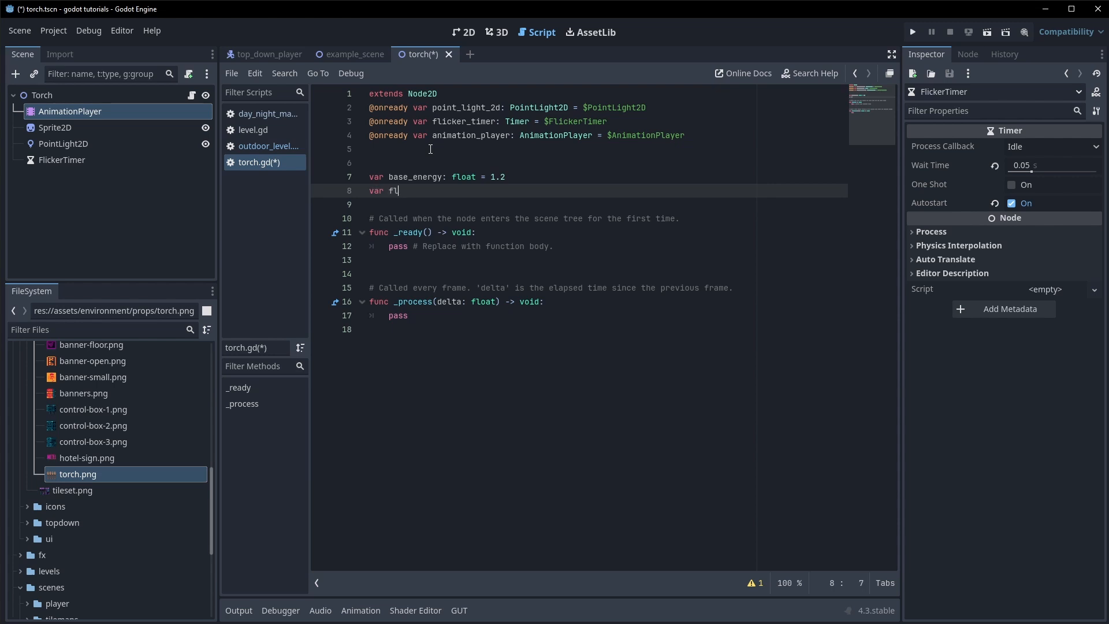
type("icker_range: float = 0.2")
Remove the comment above _ready and replace its placeholder body with flicker_timer.timeout.connect(_on_flicker_timer_timeout).
left_click(560, 221)
key("ctrl+x")
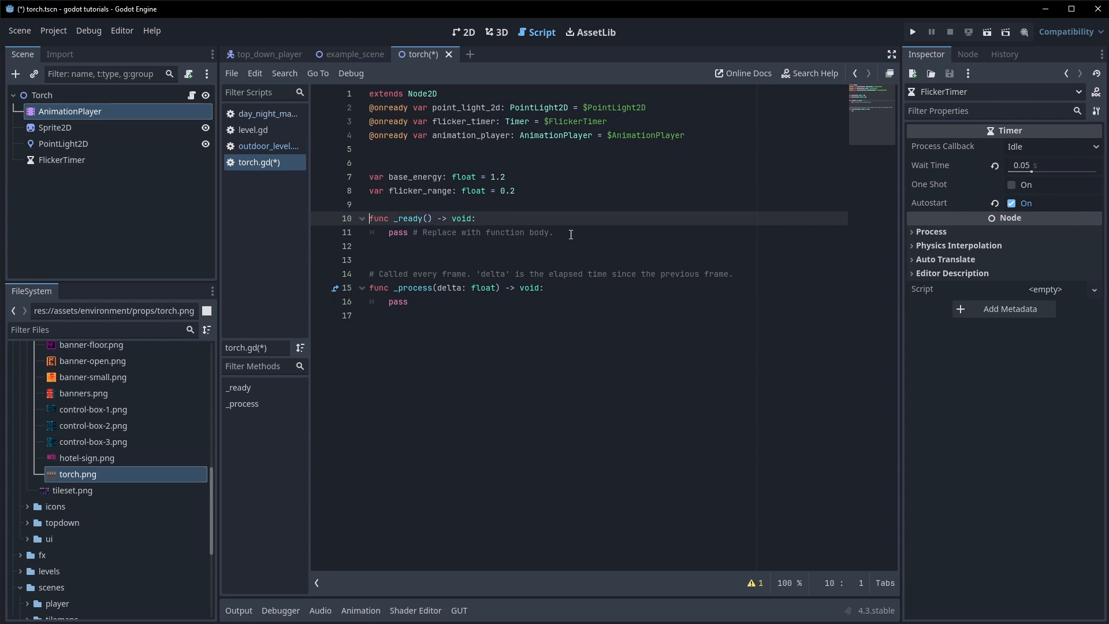
left_click_drag(572, 234, 392, 238)
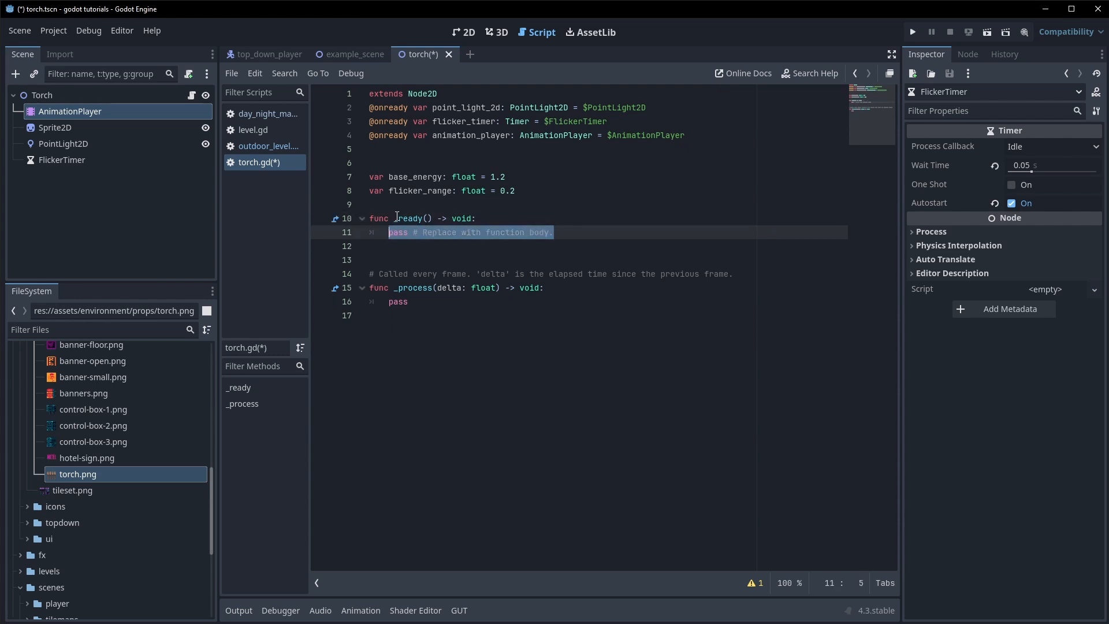
type("flicker_range")
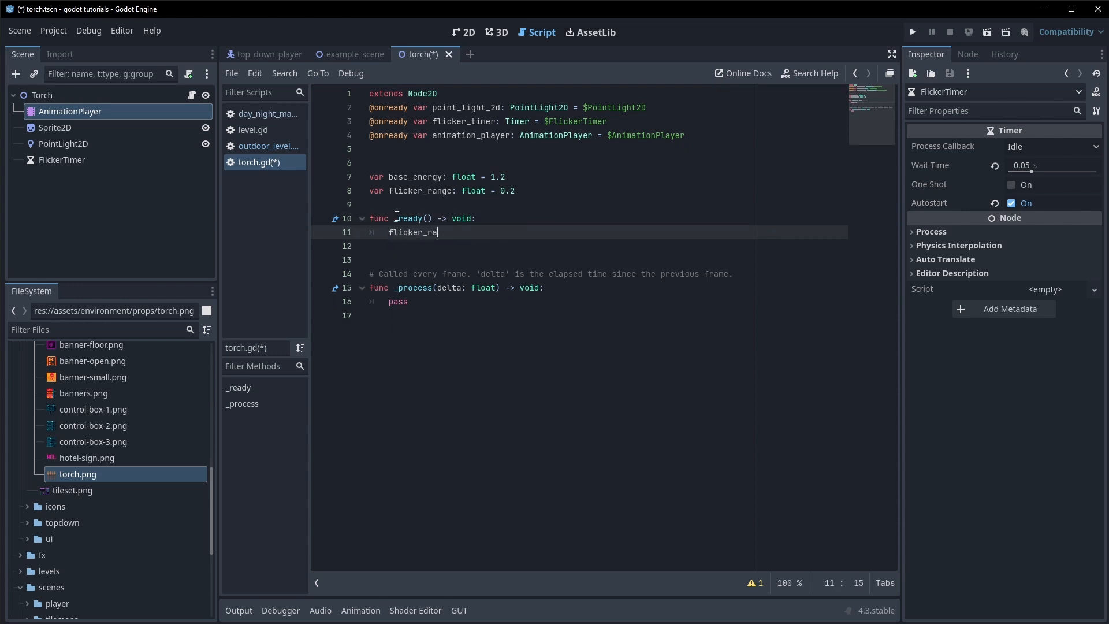
key("Return")
type(".tim")
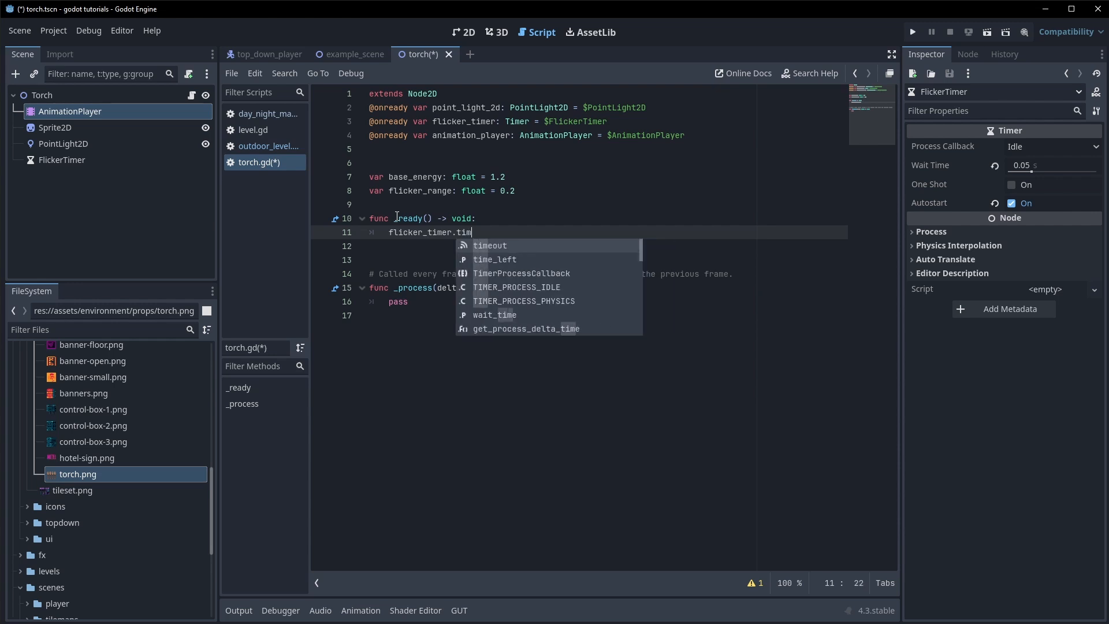
type("eout.connect")
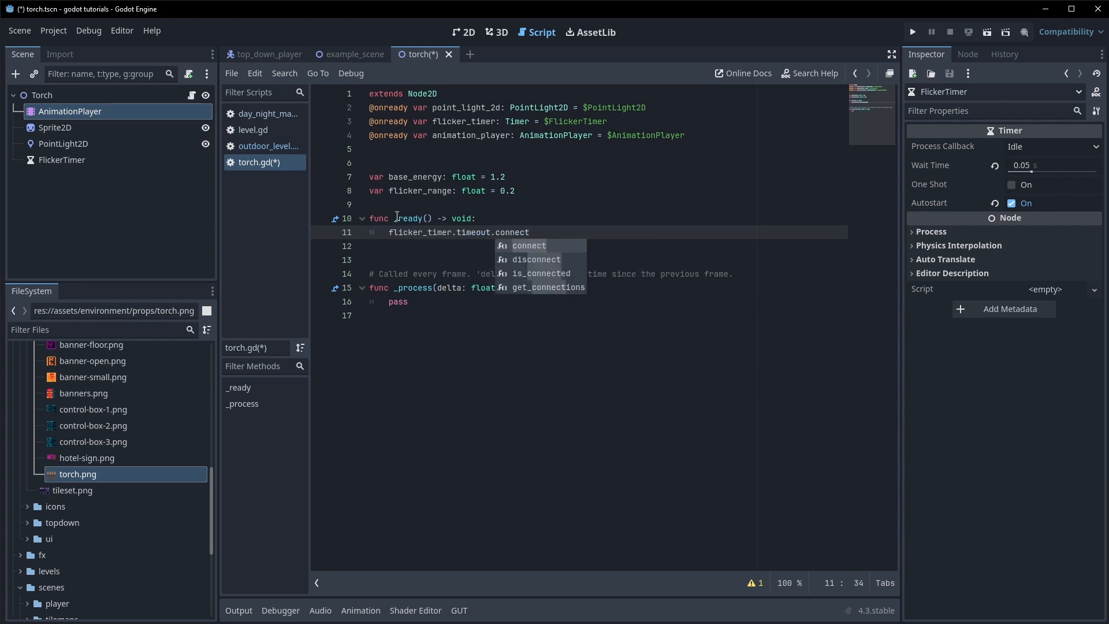
type("(_on_flciker")
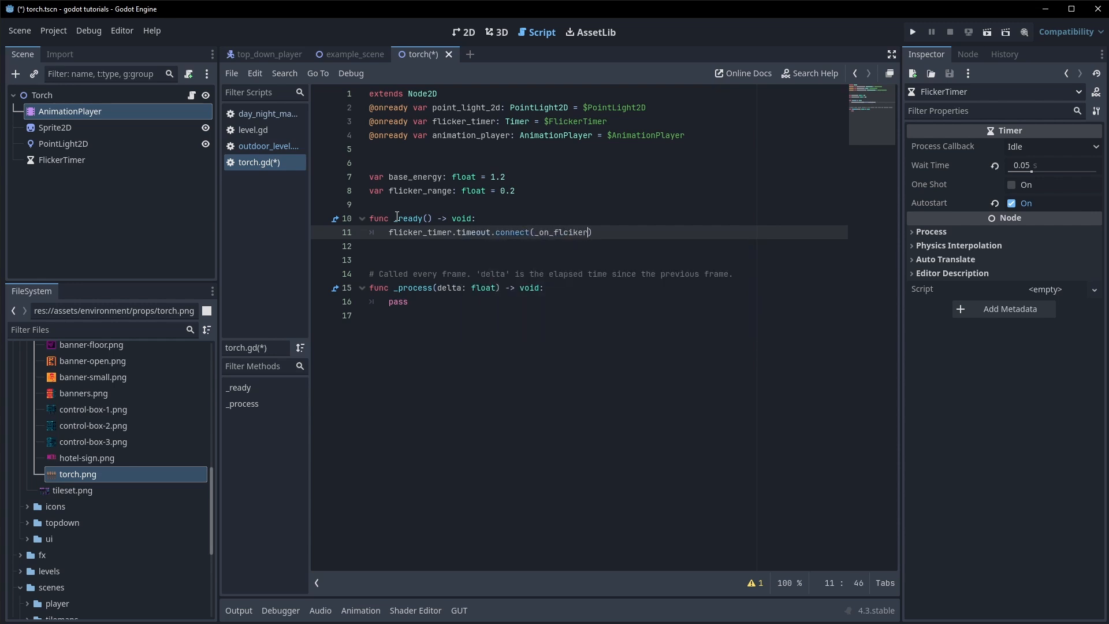
type("_timer_timeout")
Add animation_player.play("default") as the second line of _ready.
key("Return")
type("anim")
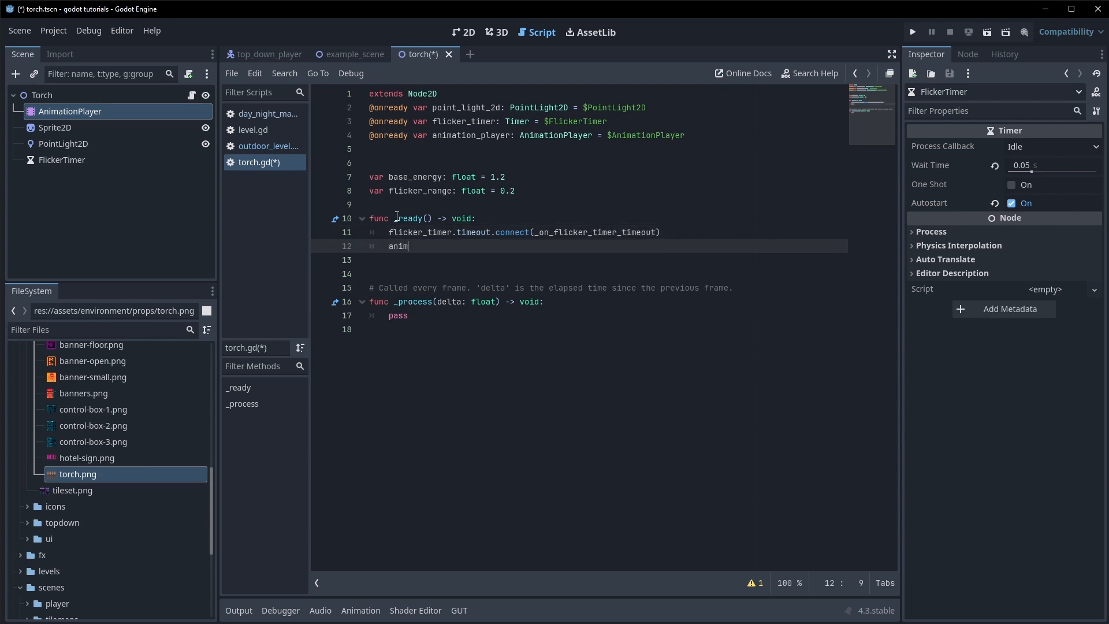
type("ation_player.")
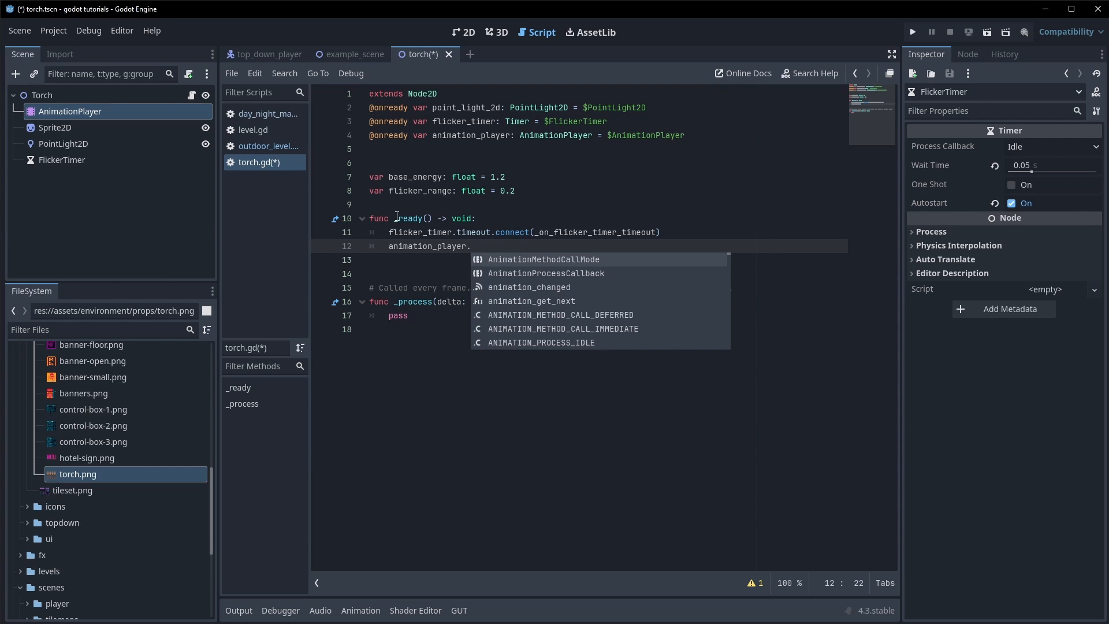
type(".lay(\"default")
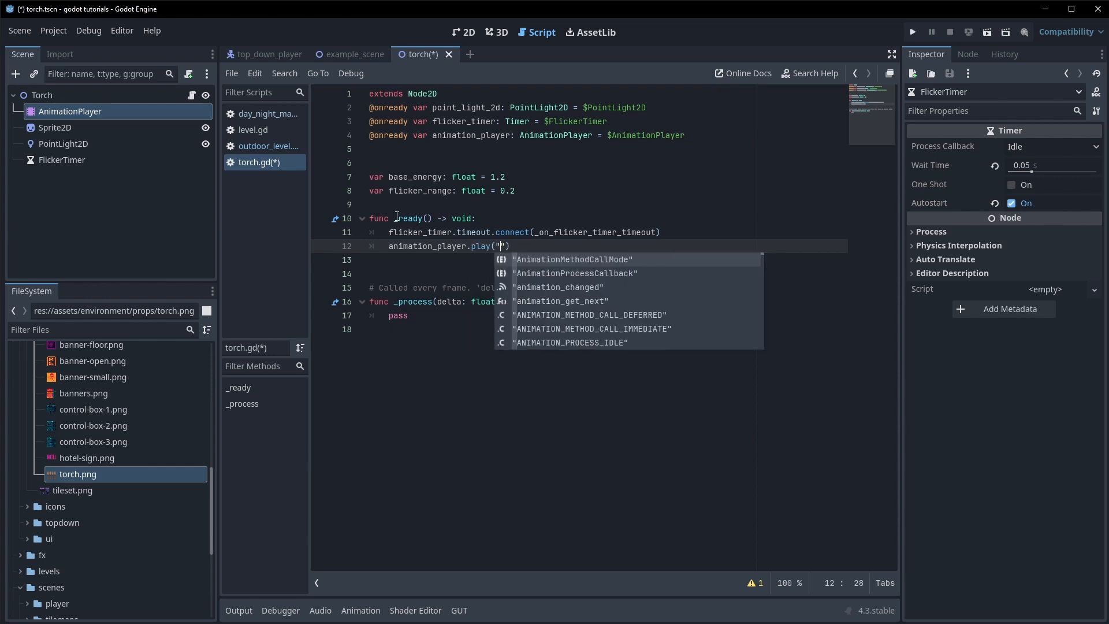
type("\"")
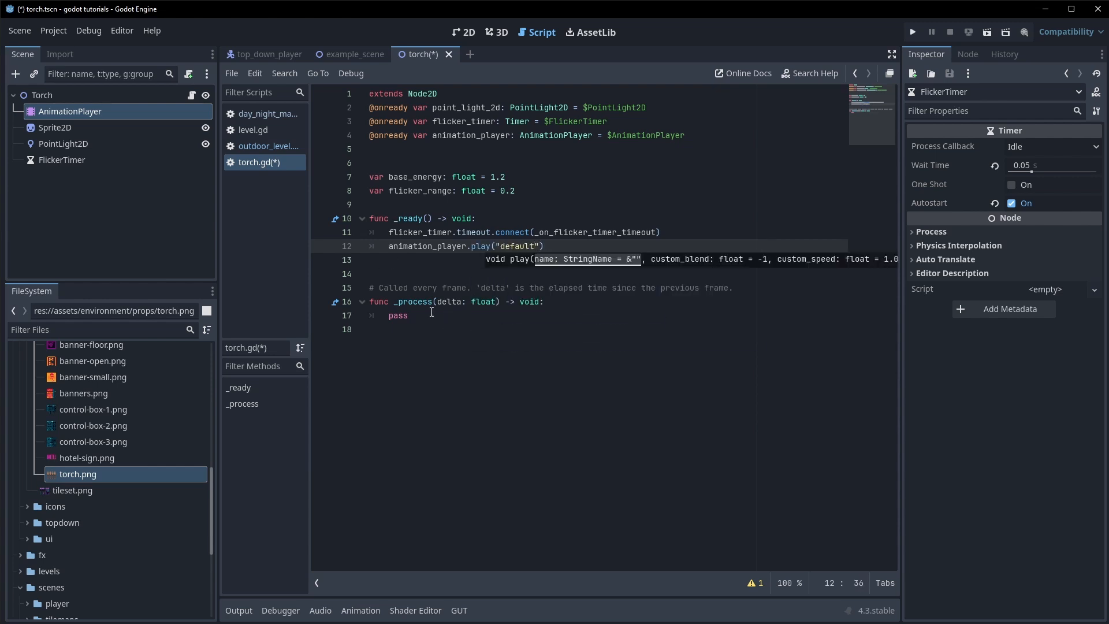
Replace the _process function and its comment with a new function _on_flicker_timer_timeout() -> void.
left_click_drag(431, 313, 369, 287)
key("BackSpace")
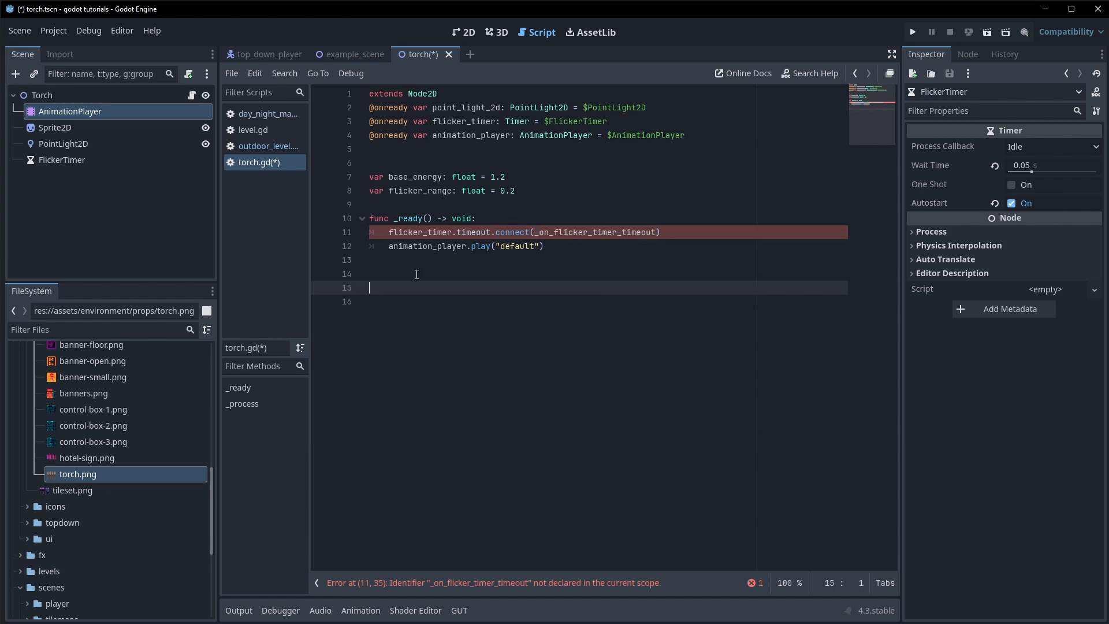
type("func _on_flicker_timer_timeout() -> void:")
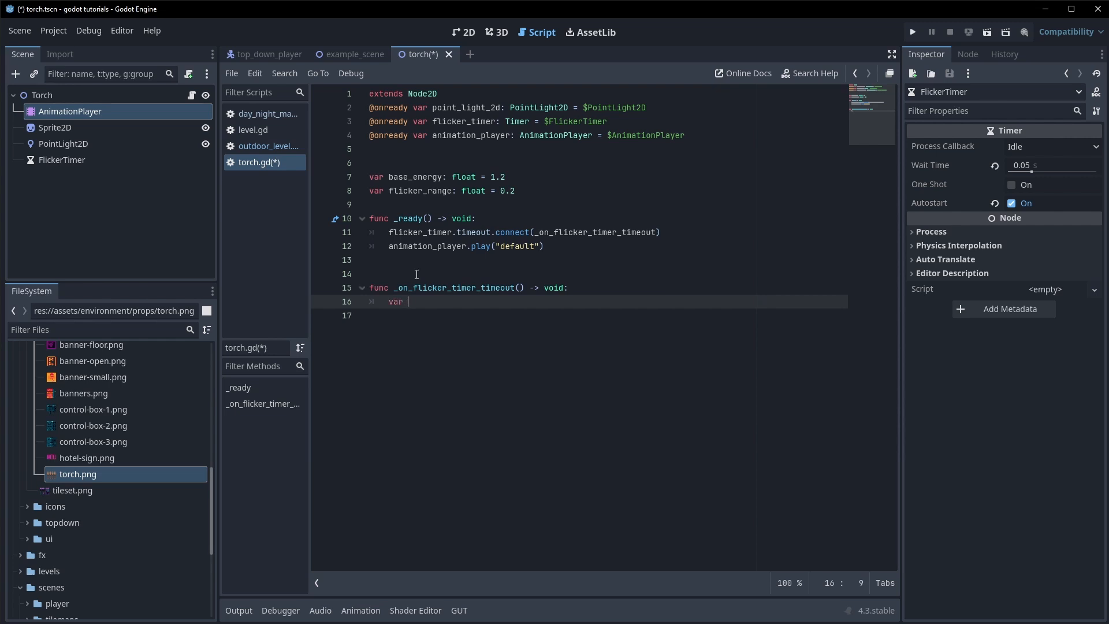
Declare random_energy in the timeout function as randf_range(-flicker_range, flicker_range).
type("ran")
type("f_")
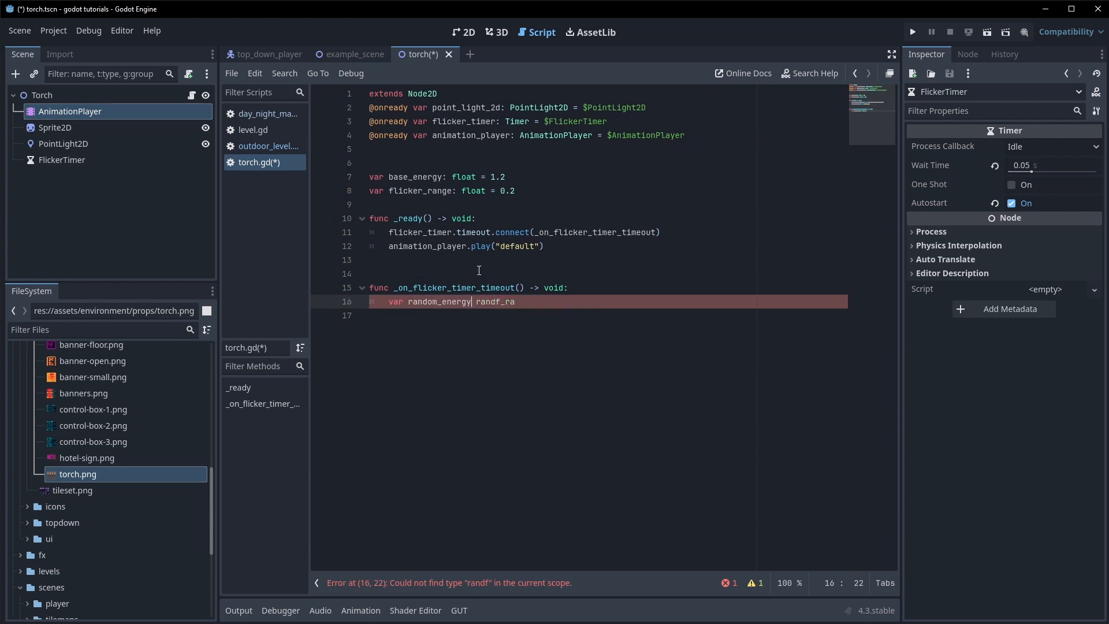
type(" =")
key("Escape")
key("End")
type("range(")
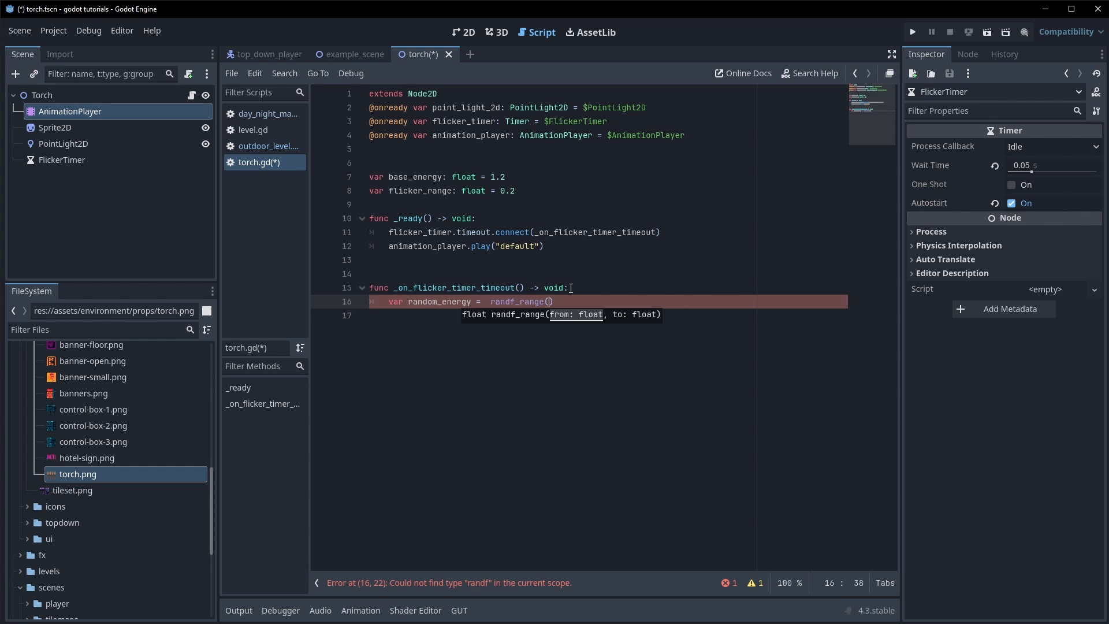
type("-flicker_range, ")
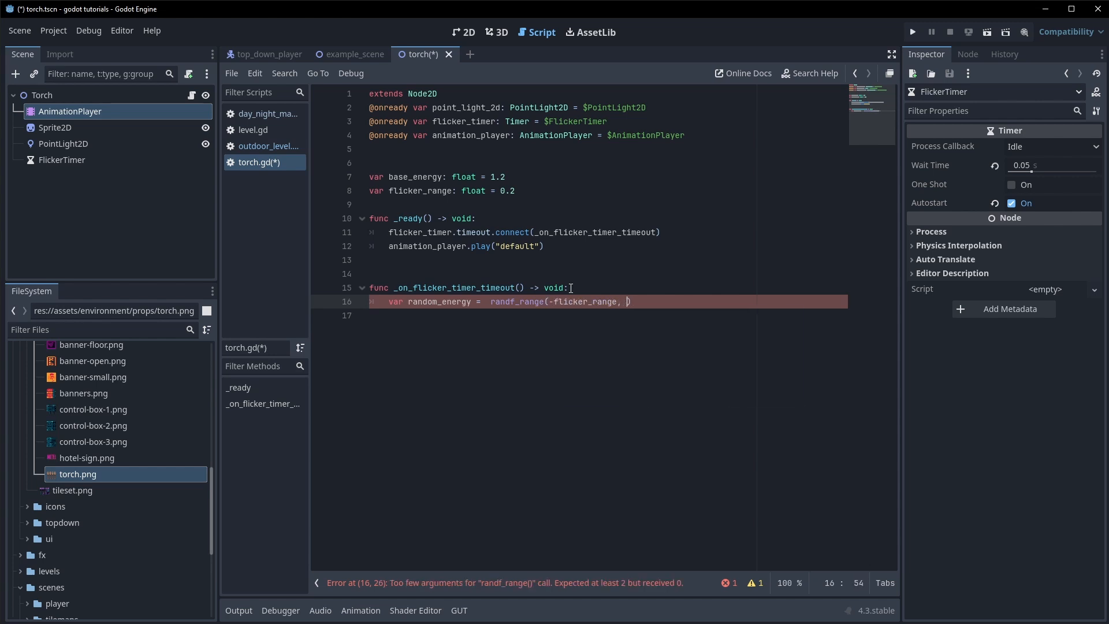
type("flicker_range")
Set point_light_2d.energy to base_energy + random_energy in the timeout function and save the script.
key("Return")
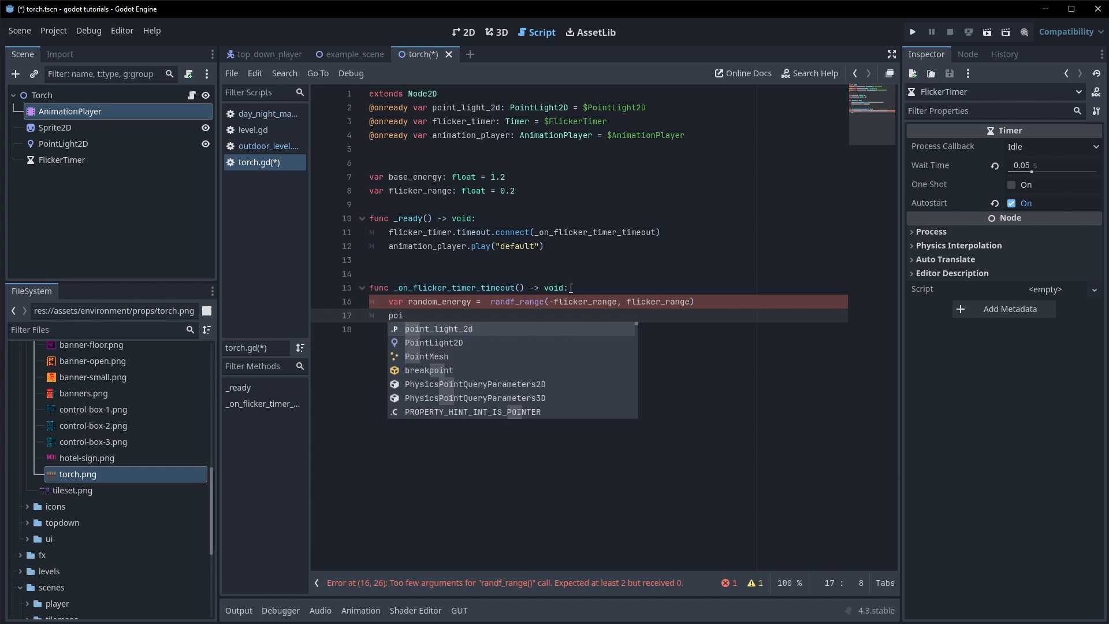
type("point_light_2d.ern")
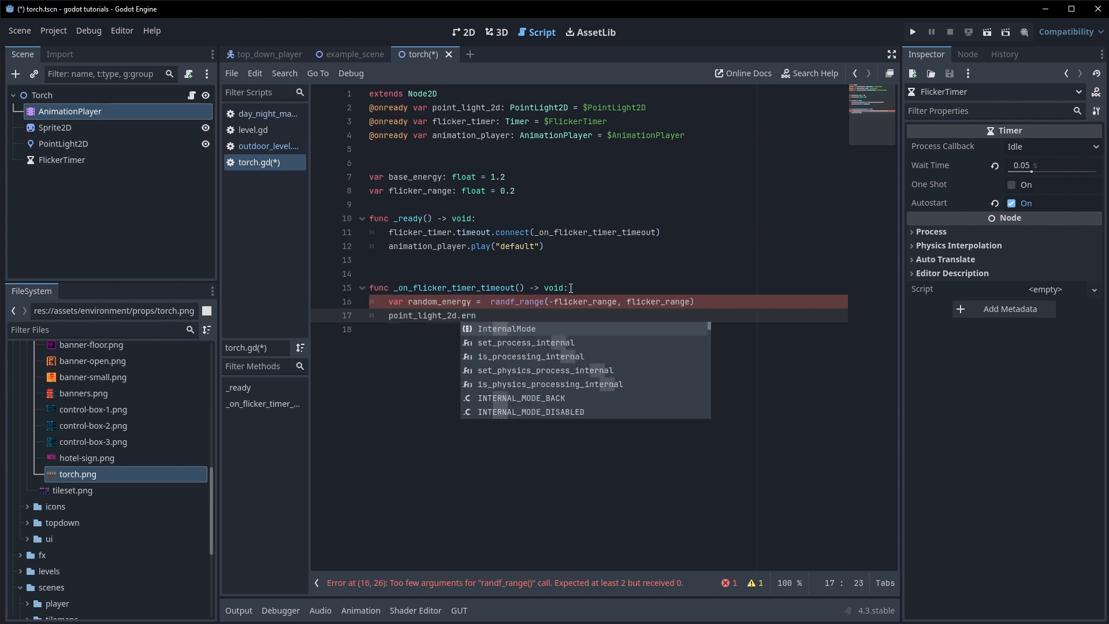
key("BackSpace")
key("BackSpace")
type("nergy = ba")
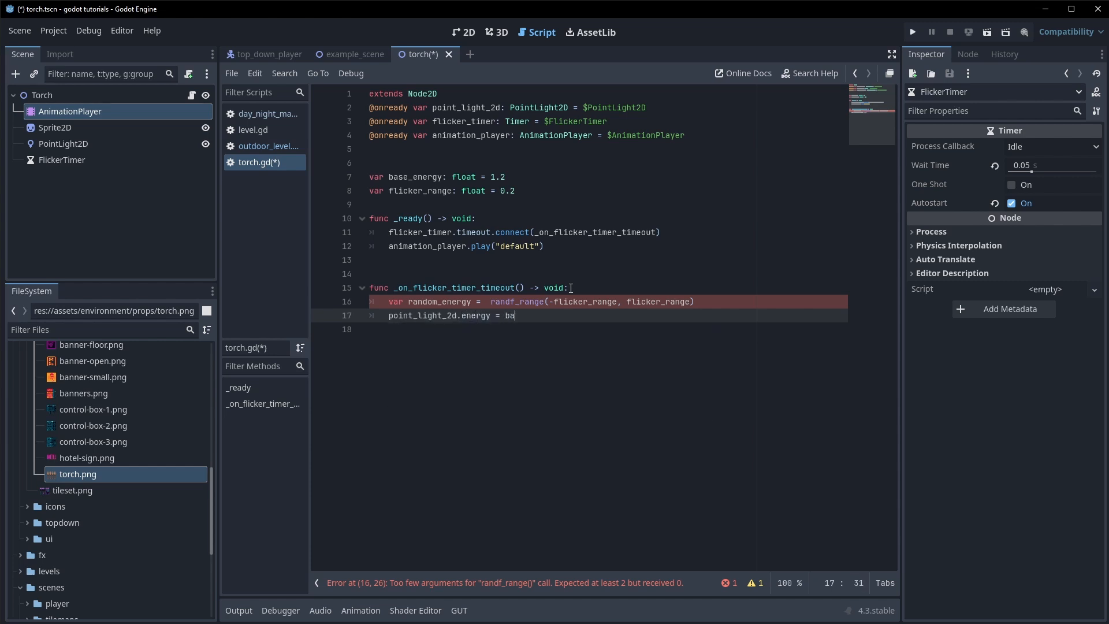
type("se_energy + ran")
key("Return")
key("ctrl+s")
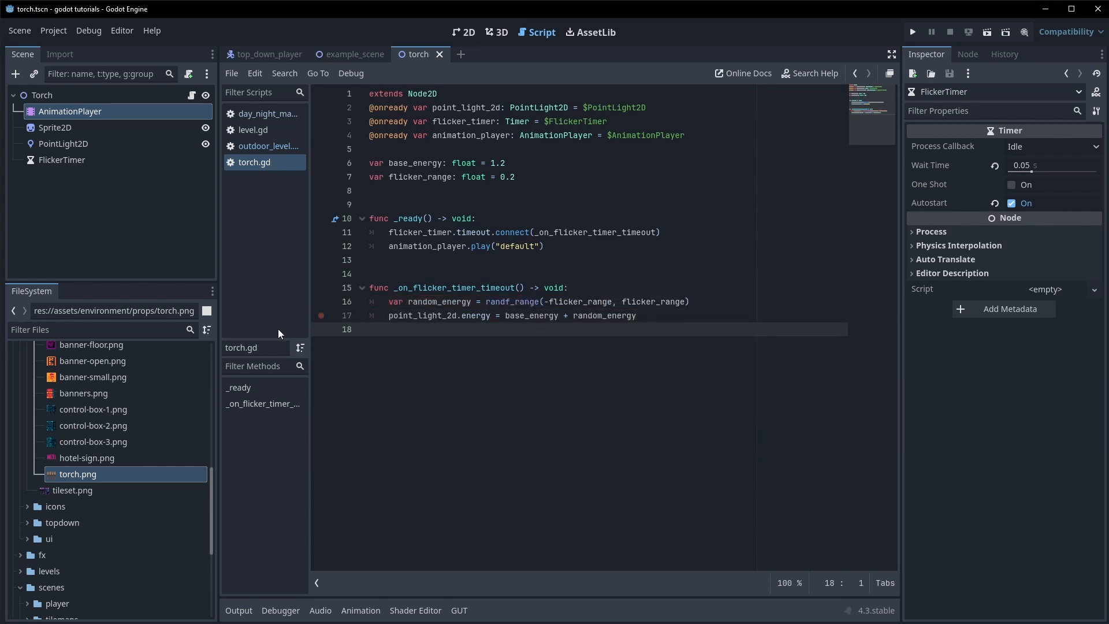
Open day_night_manager.gd from the scenes/world folder and examine its signal, exported settings and variables.
scroll(86, 426, "up", 10)
left_click(28, 465)
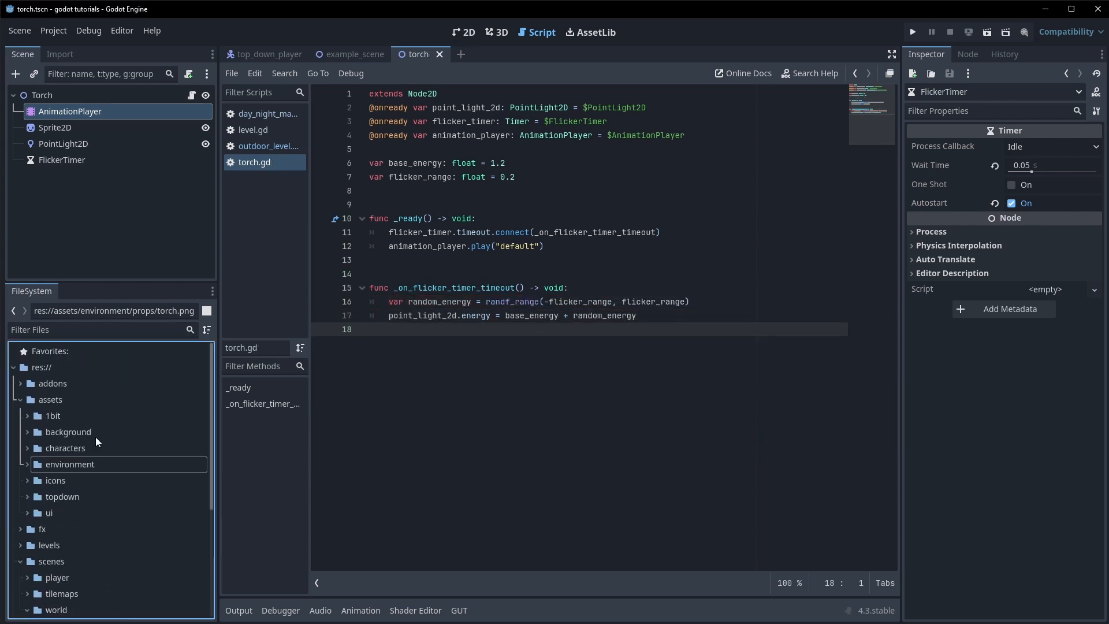
scroll(96, 439, "down", 5)
double_click(114, 462)
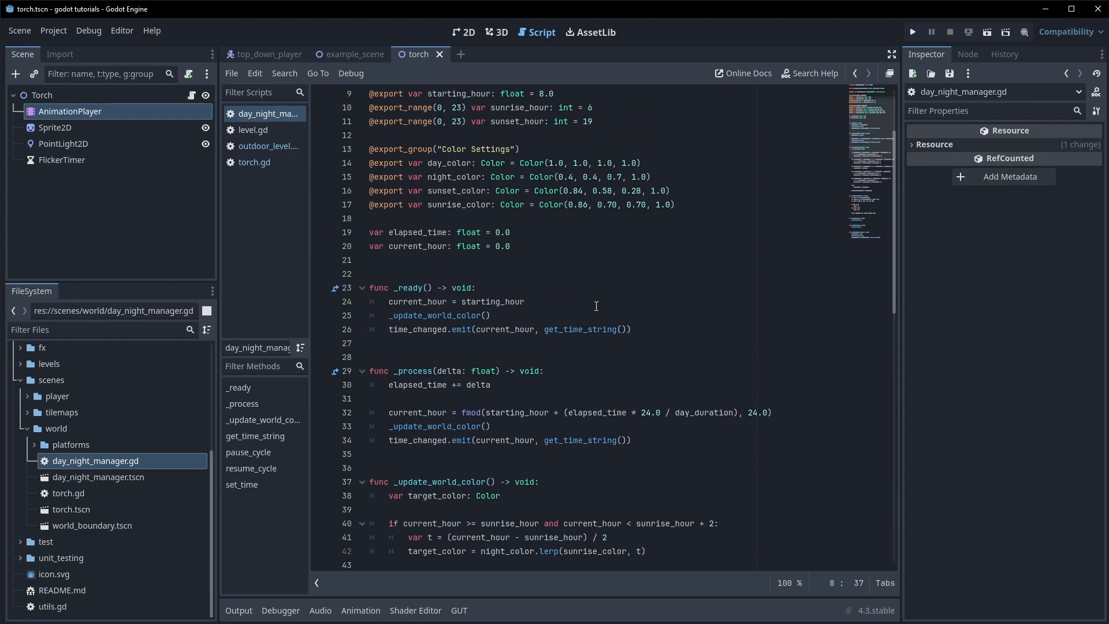
left_click(594, 286)
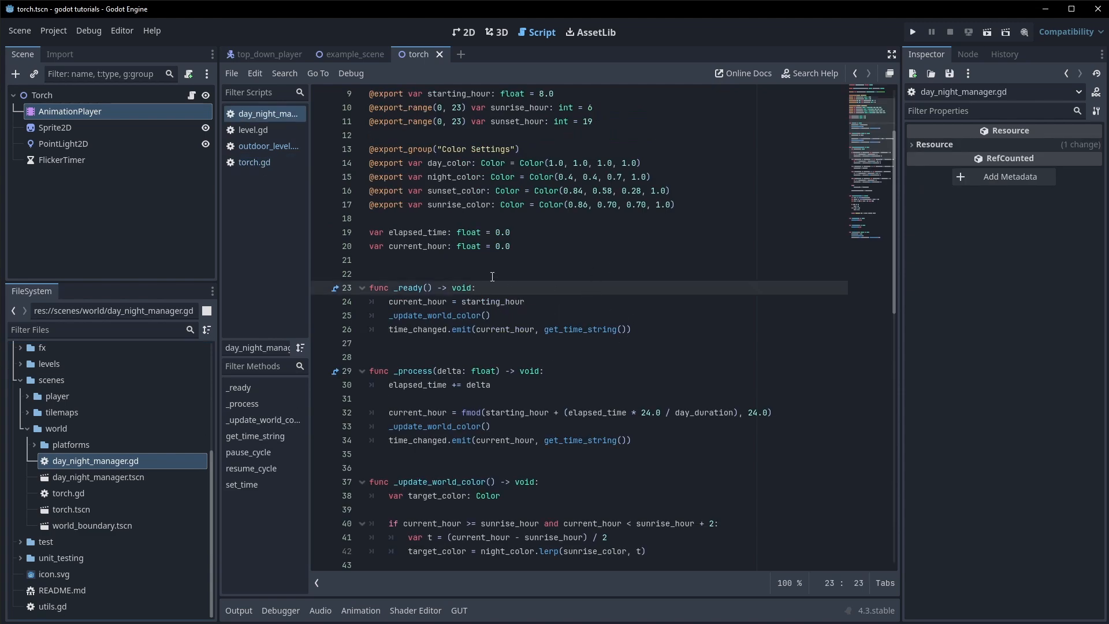
left_click(516, 259)
scroll(517, 260, "up", 3)
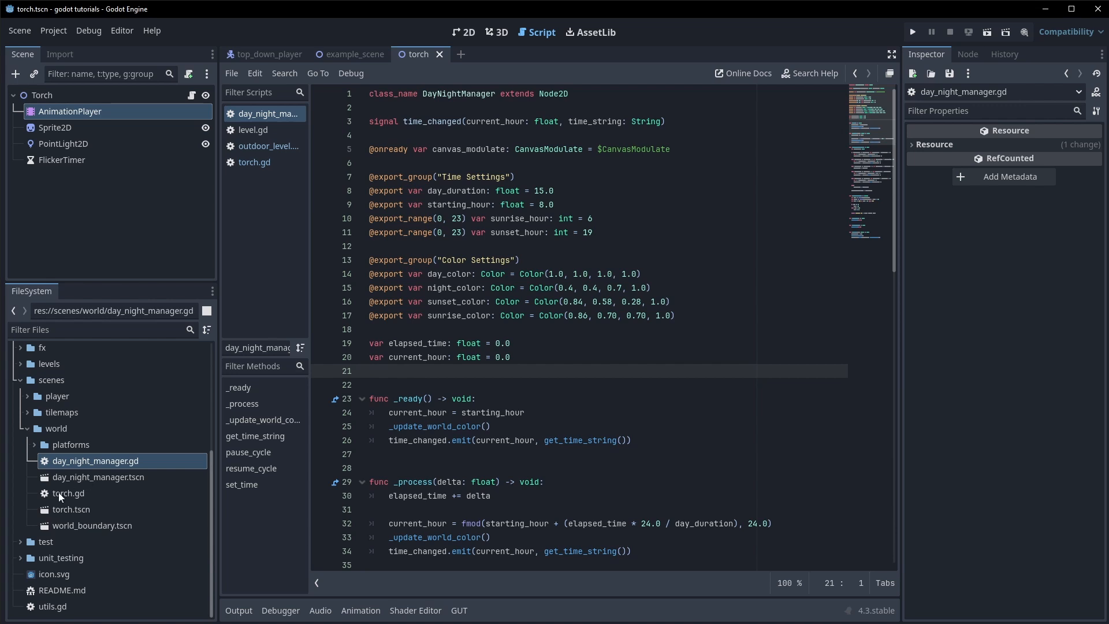
Open outdoor_level.gd and examine its enable_day_night_cycle export and the code in the _ready function.
left_click(29, 429)
left_click(268, 146)
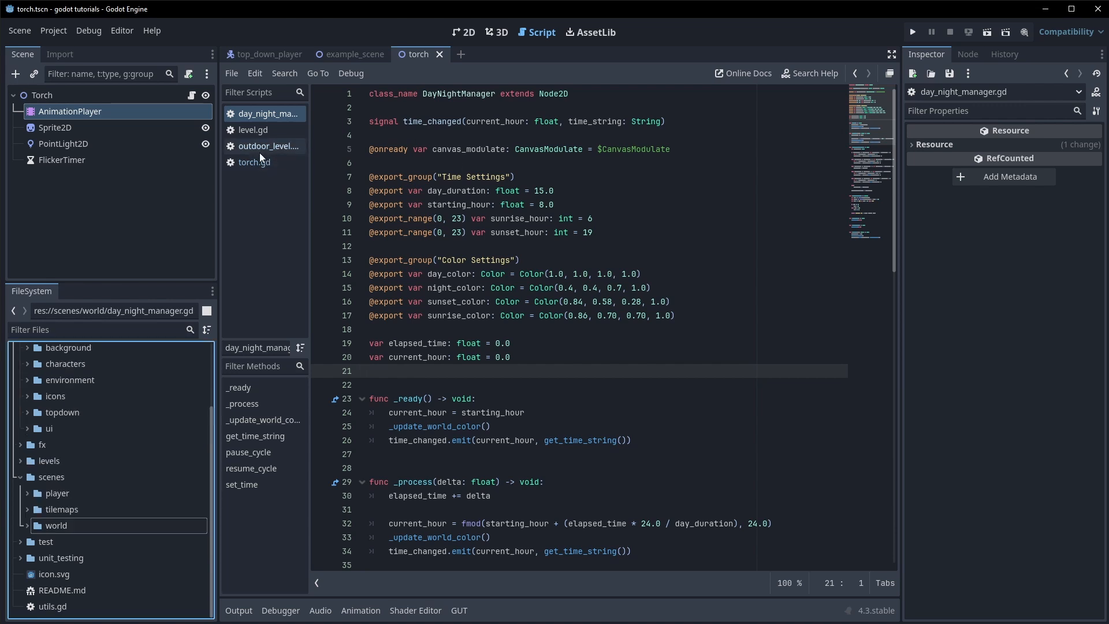
double_click(578, 167)
left_click(550, 190)
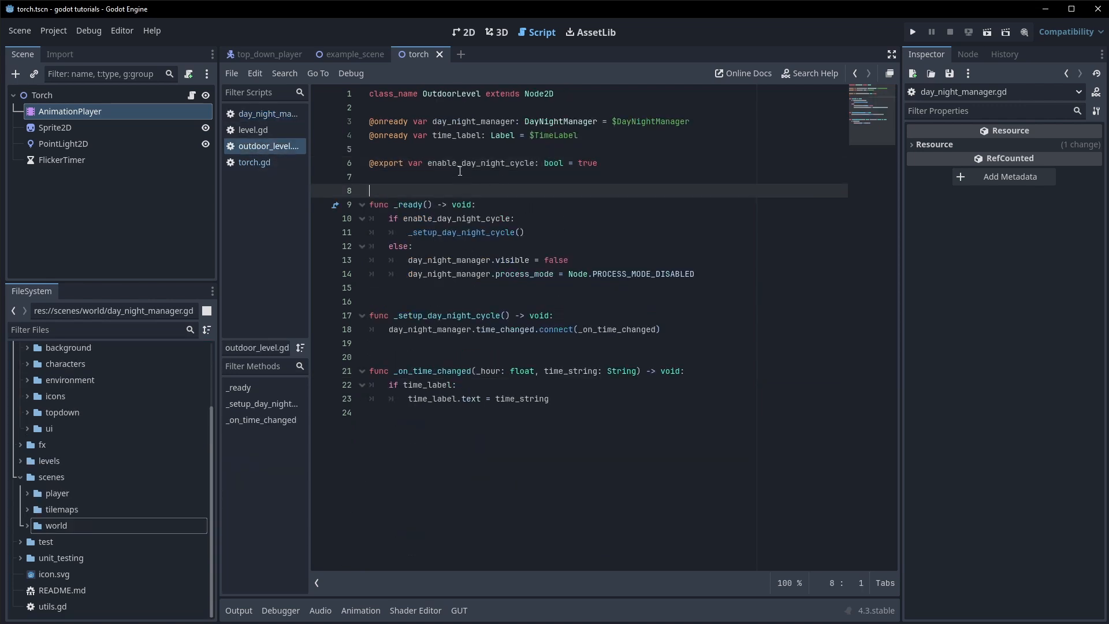
left_click_drag(423, 167, 602, 171)
left_click(569, 206)
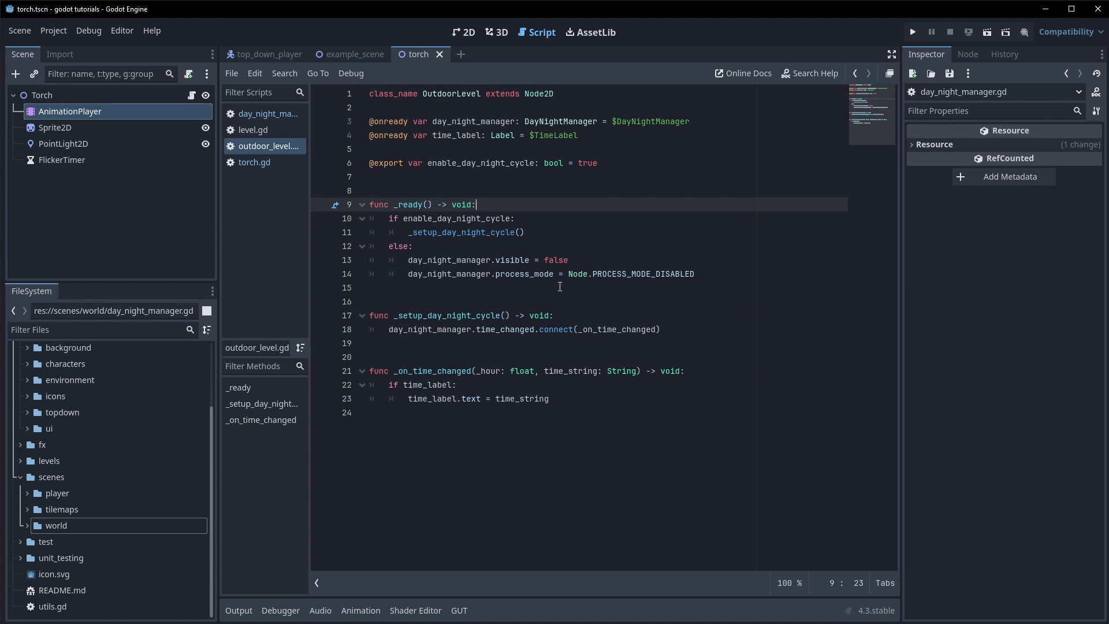
scroll(74, 518, "up", 3)
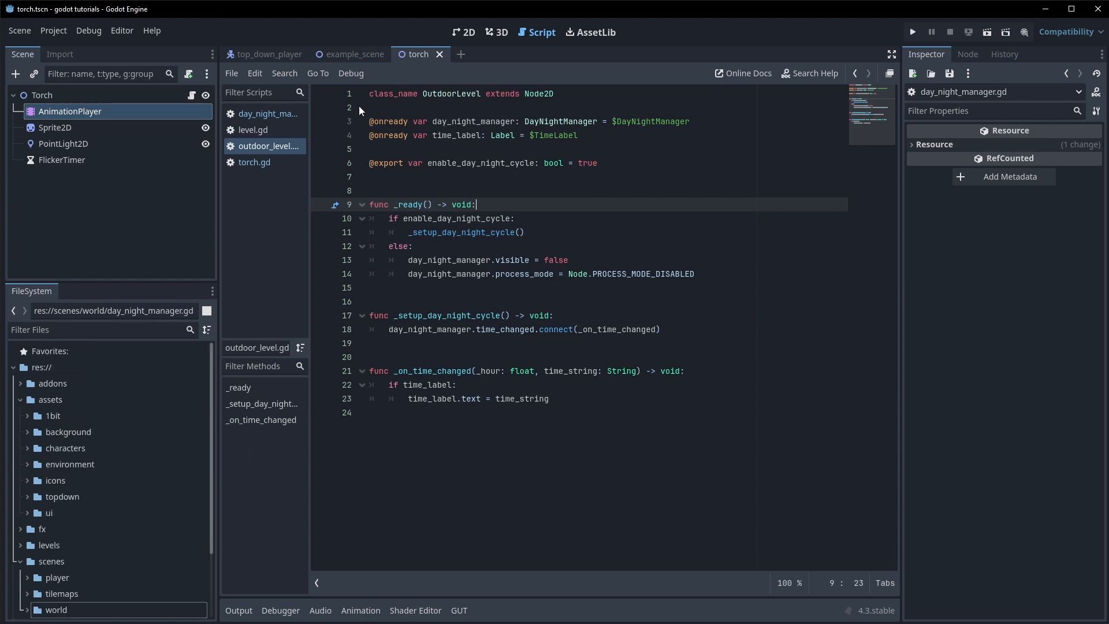
Place an instance of torch.tscn in example_scene's 2D view, on the sand near the level's lower-right corner.
left_click(263, 55)
left_click(352, 55)
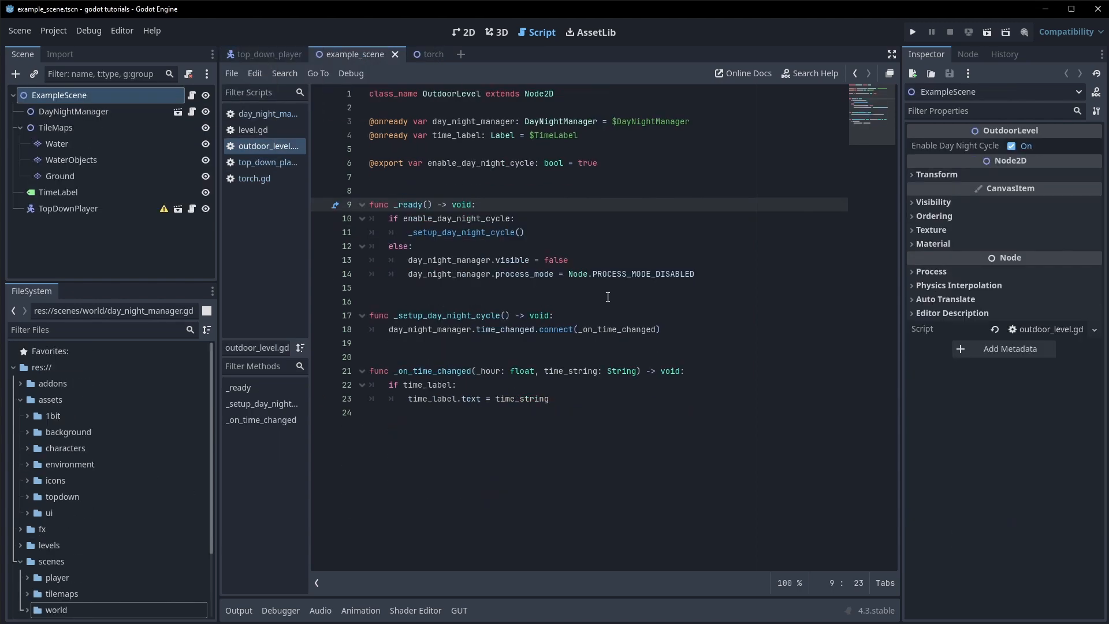
left_click(472, 34)
scroll(72, 537, "down", 3)
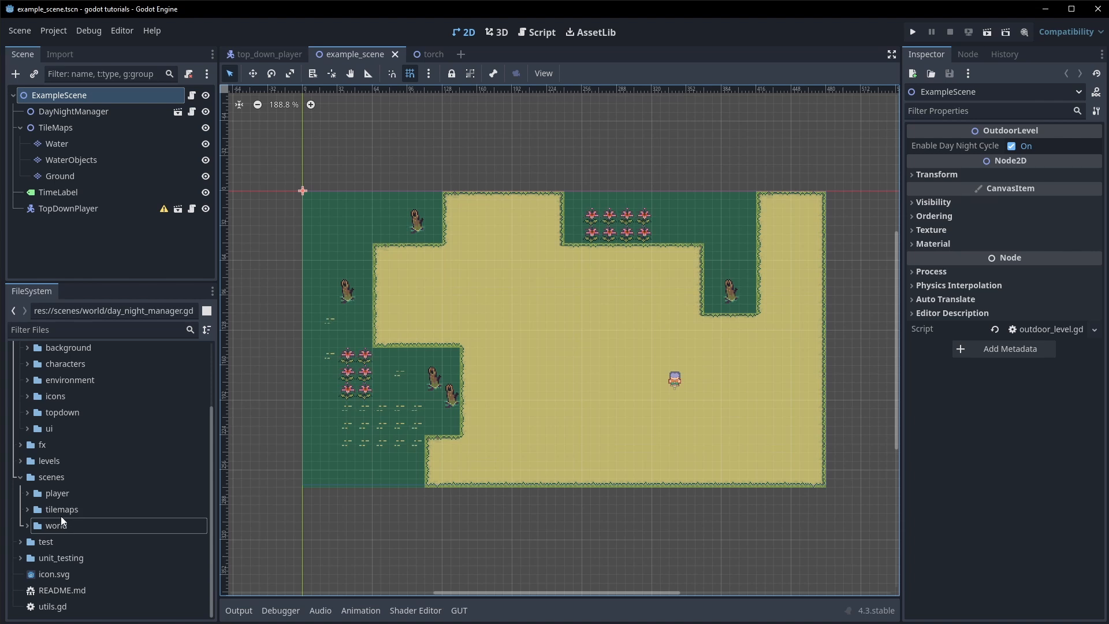
left_click(27, 525)
scroll(64, 546, "down", 3)
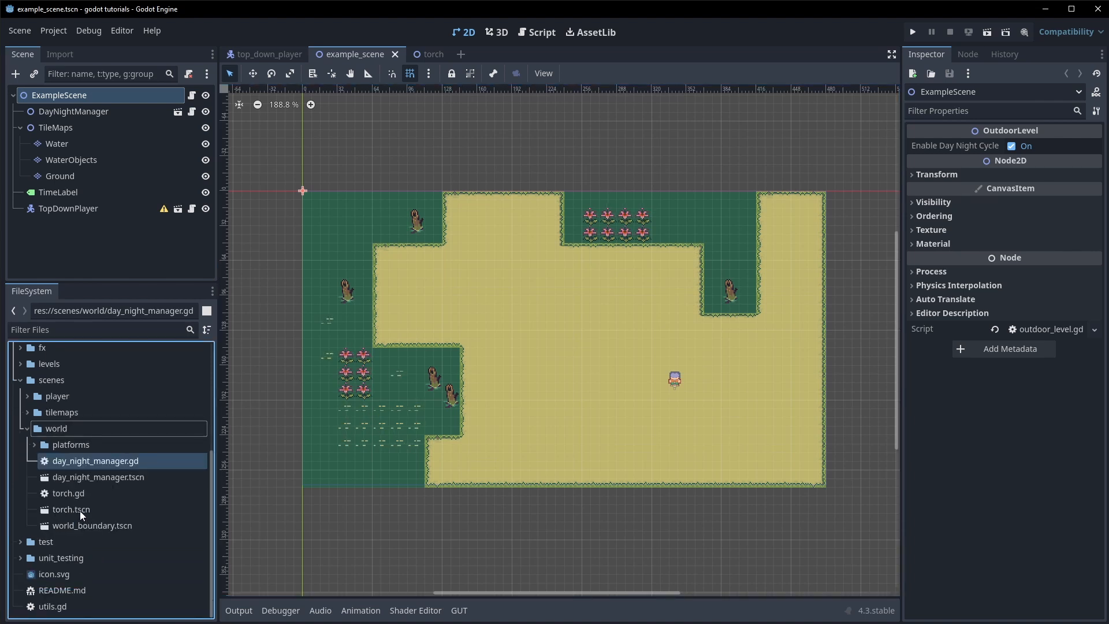
left_click_drag(80, 511, 763, 469)
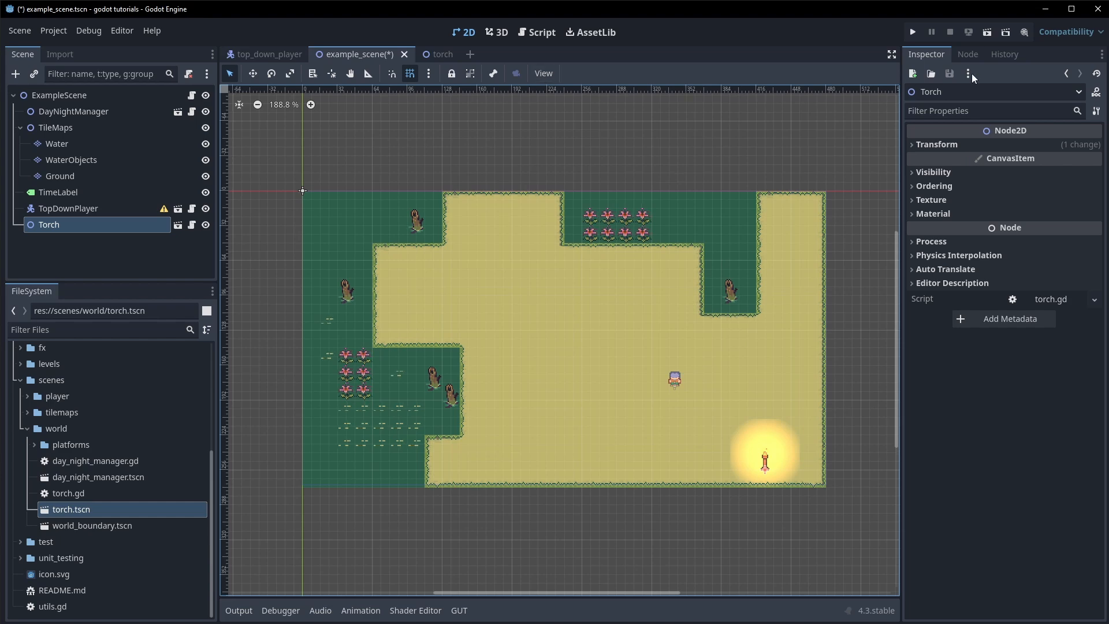
Run the current scene and walk the player around the torch through a full day-night cycle to check its flickering light.
left_click(989, 33)
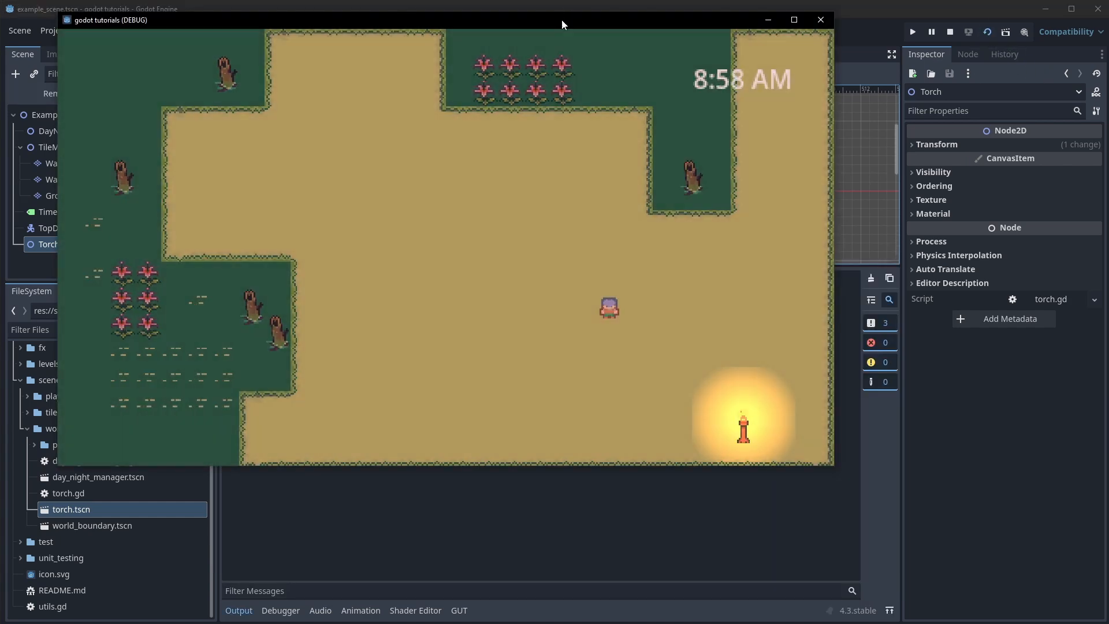
left_click_drag(565, 22, 663, 119)
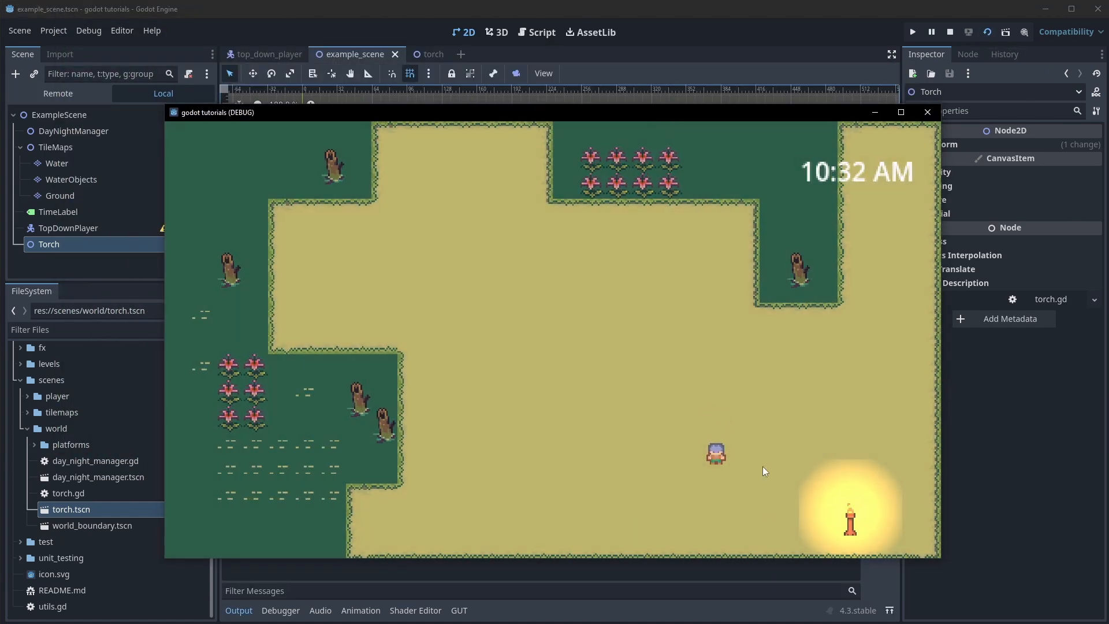
key("d")
key("s")
key("a")
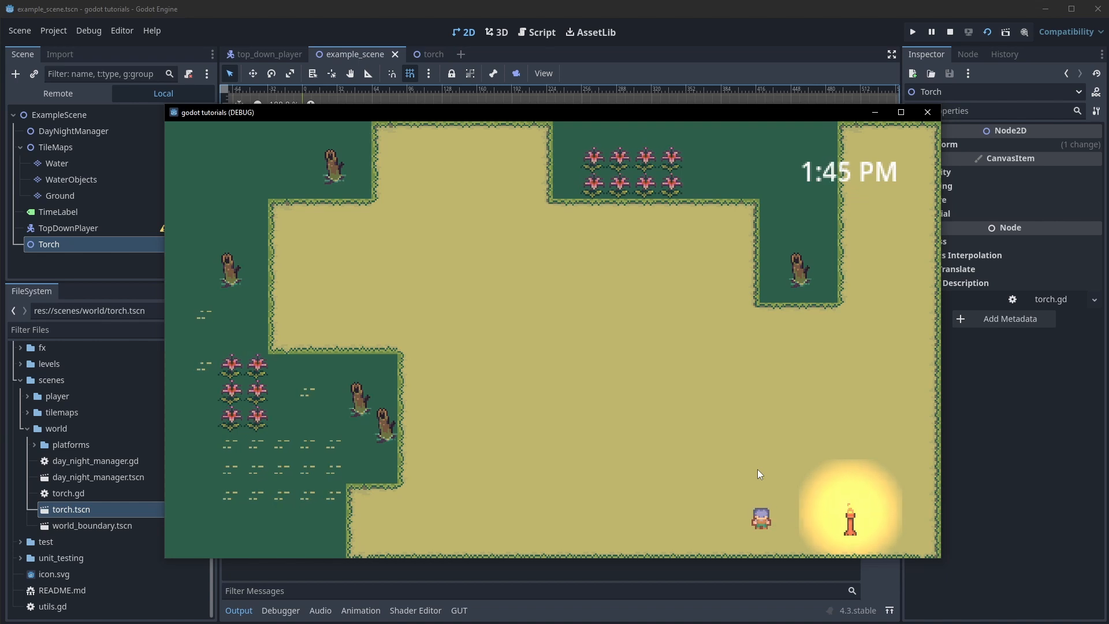
key("d")
key("a")
key("d")
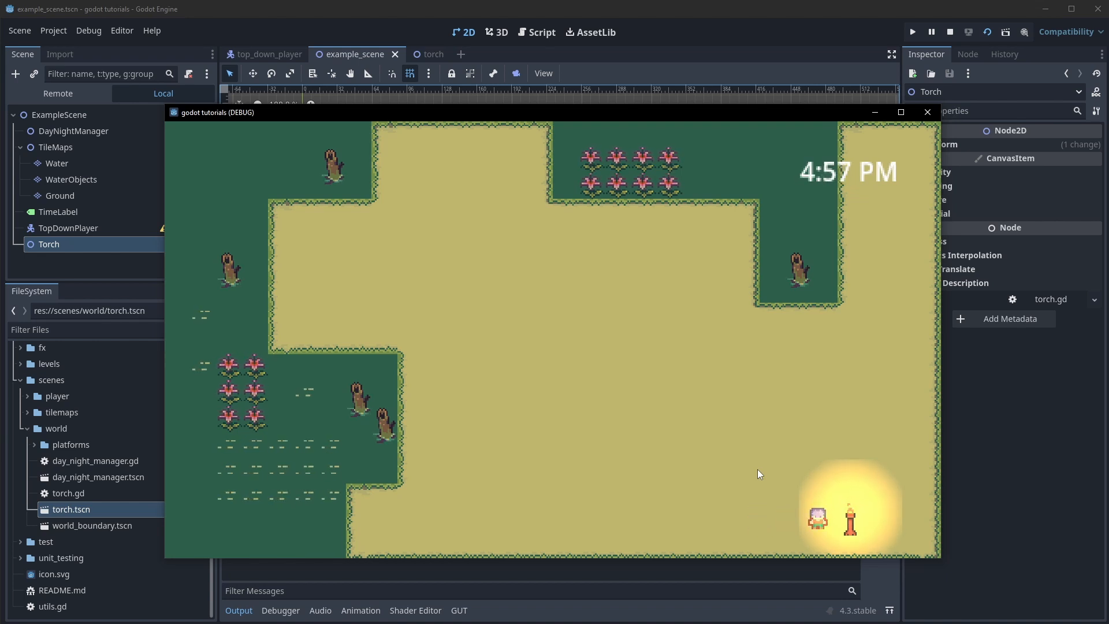
key("a")
key("d")
key("w")
key("d")
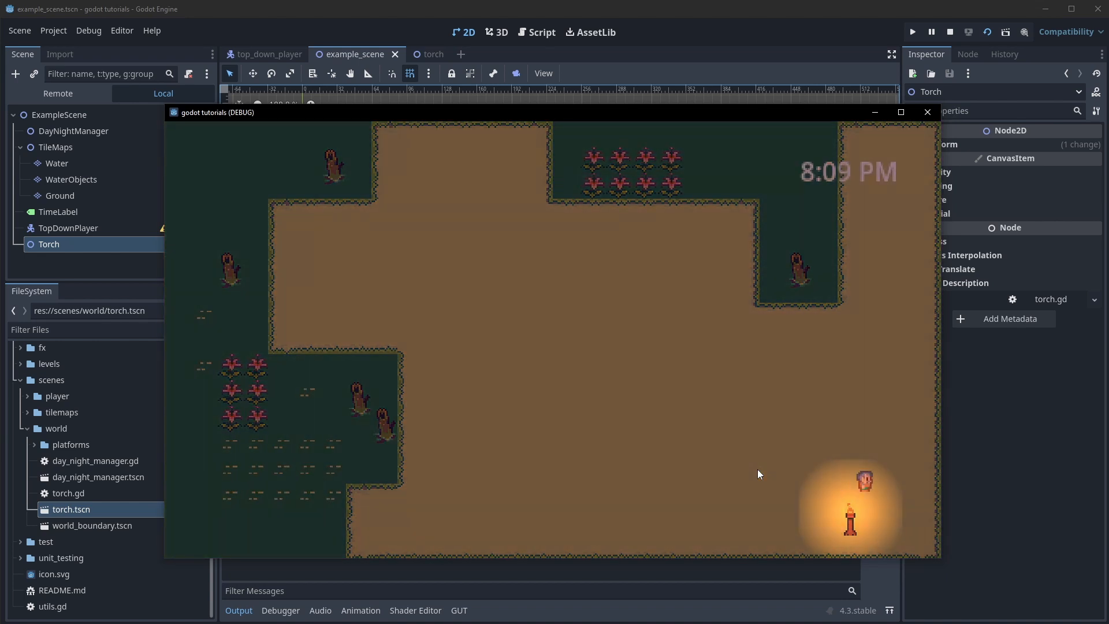
key("d")
key("s")
key("a")
key("w")
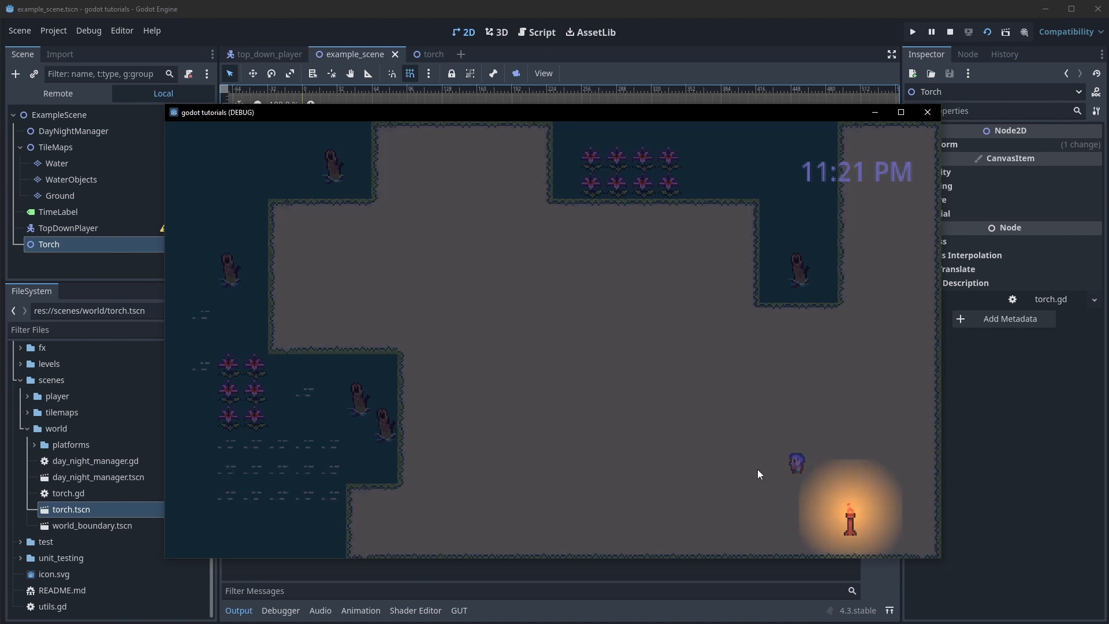
key("a")
key("s")
key("d")
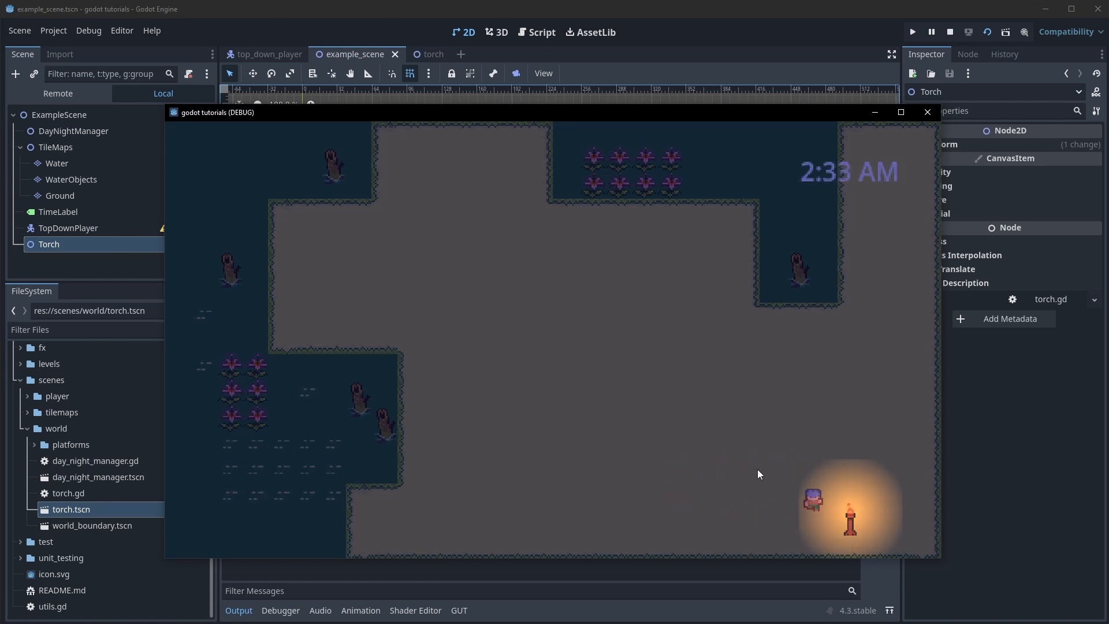
key("w")
key("d")
key("s")
key("a")
key("w")
key("d")
key("s")
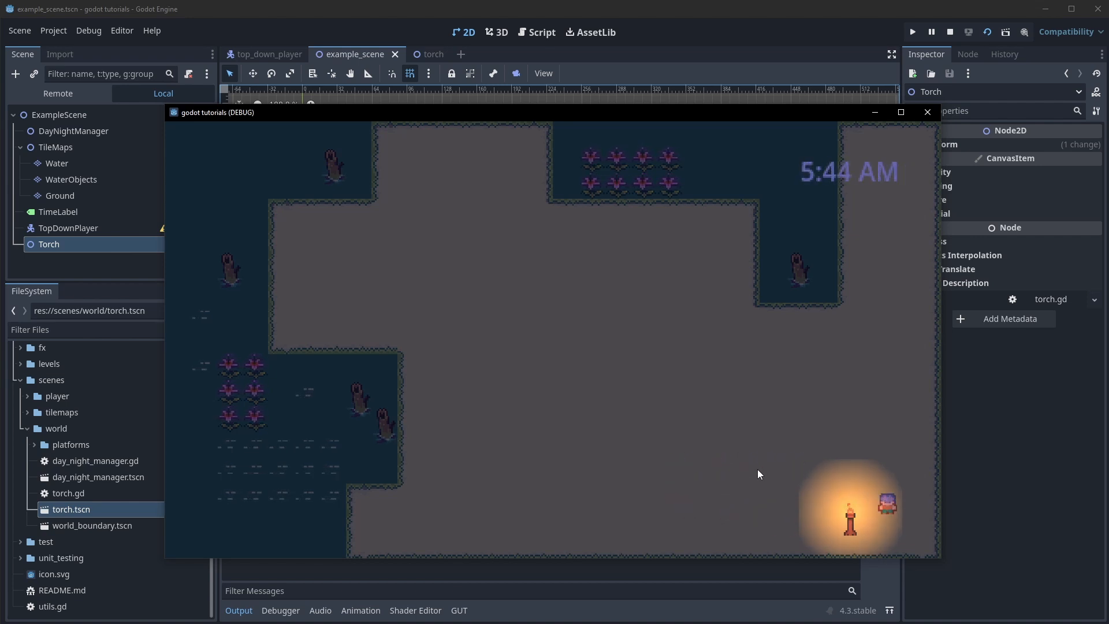
key("s")
key("a")
key("w")
key("d")
key("w")
key("a")
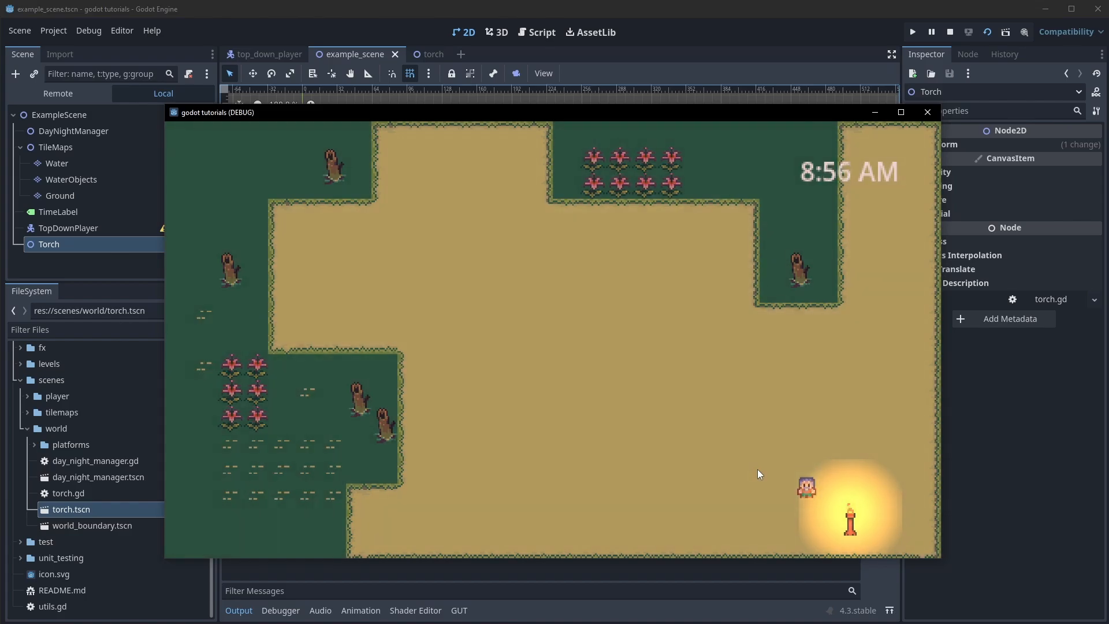
key("s")
key("d")
key("a")
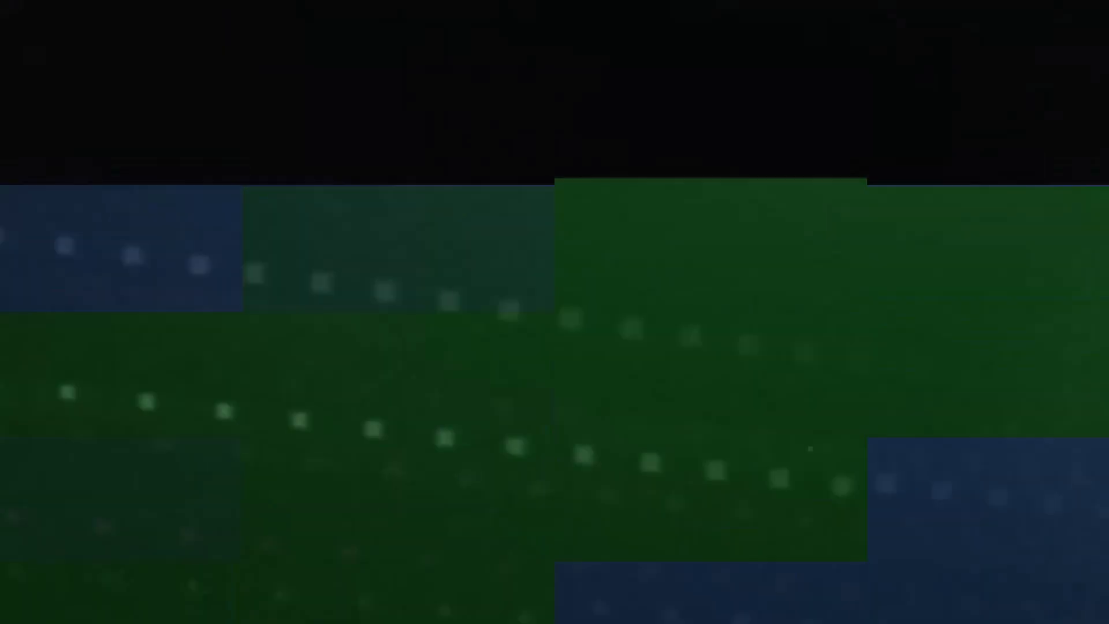